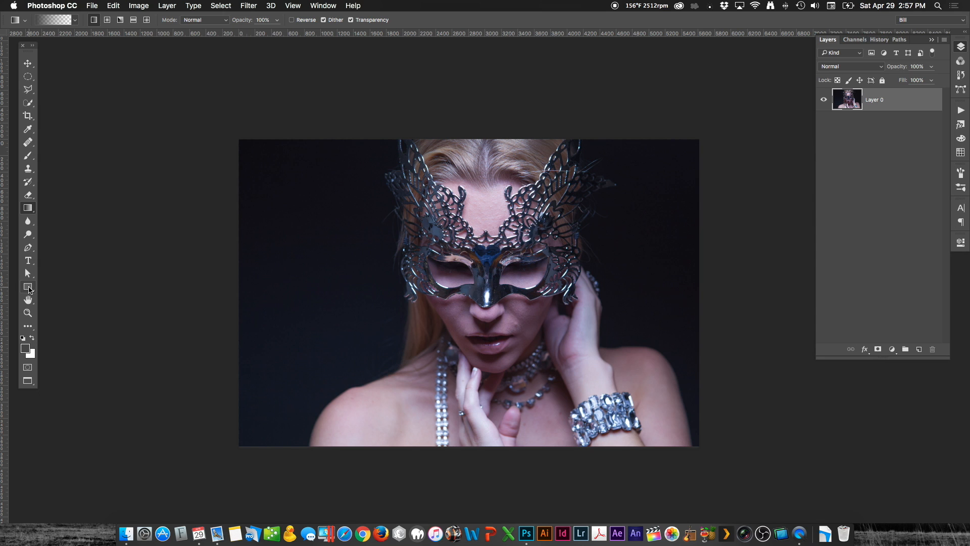
Step: Draw a rectangle shape about 5871 by 3998 px that extends past all edges of the photo
left_click(28, 287)
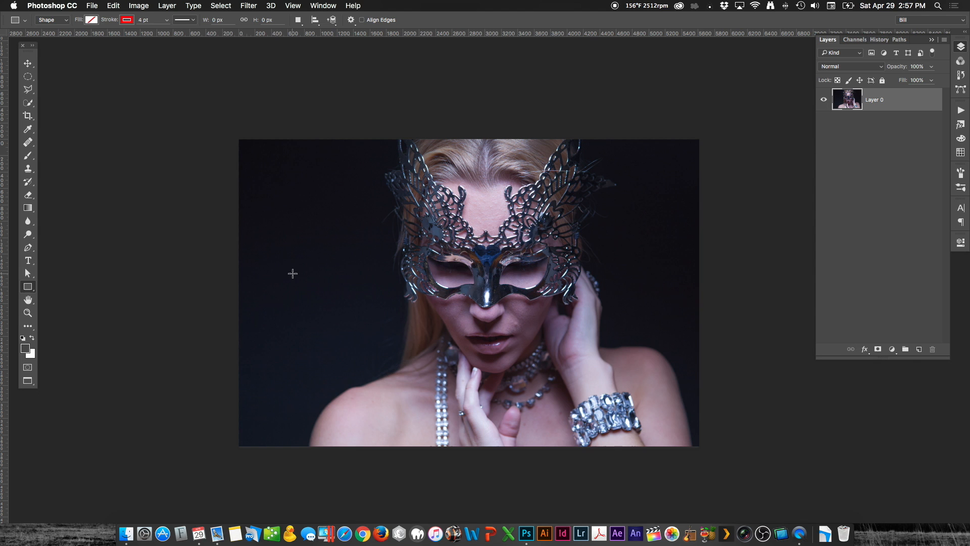
left_click(227, 131)
left_click_drag(228, 131, 709, 458)
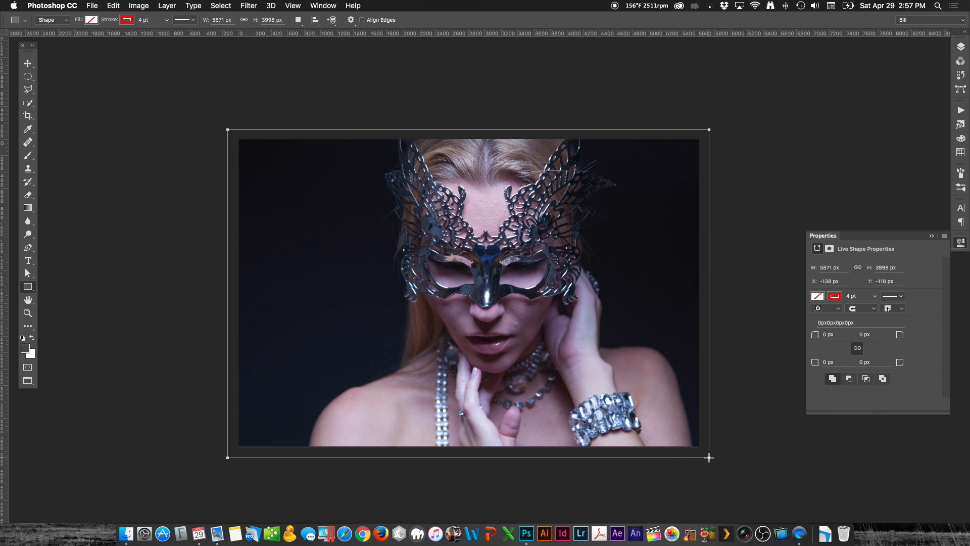
Step: Remove the rectangle's stroke and fill it with a light purple swatch
left_click(127, 20)
left_click(84, 40)
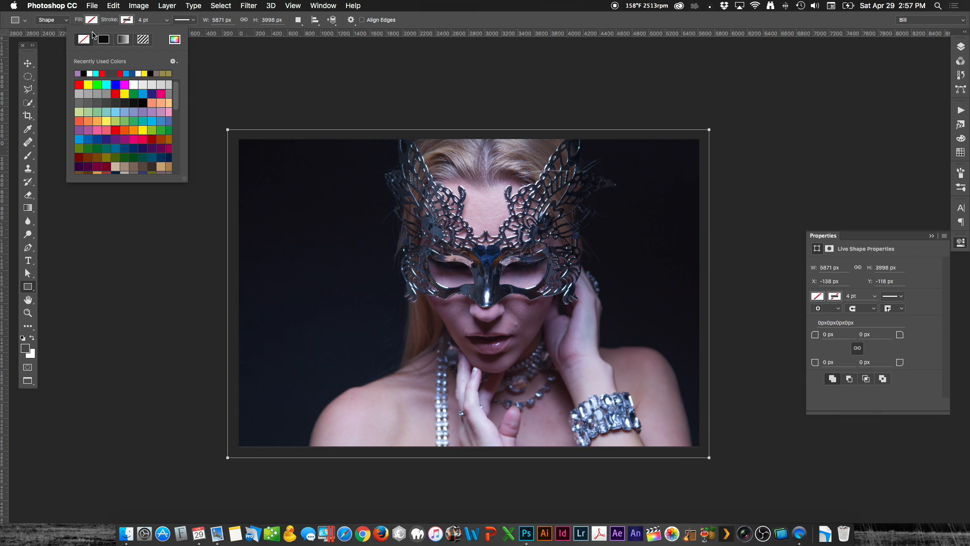
left_click(92, 19)
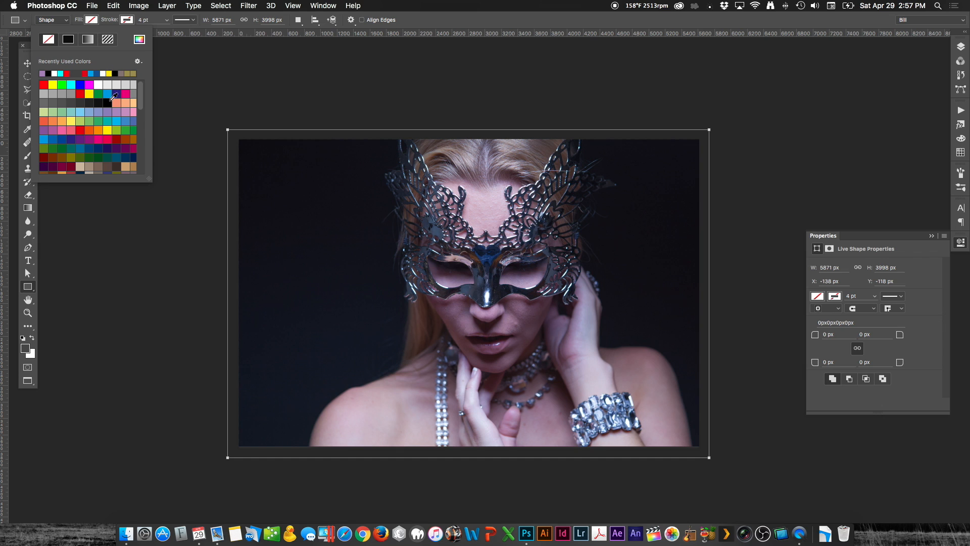
left_click(125, 111)
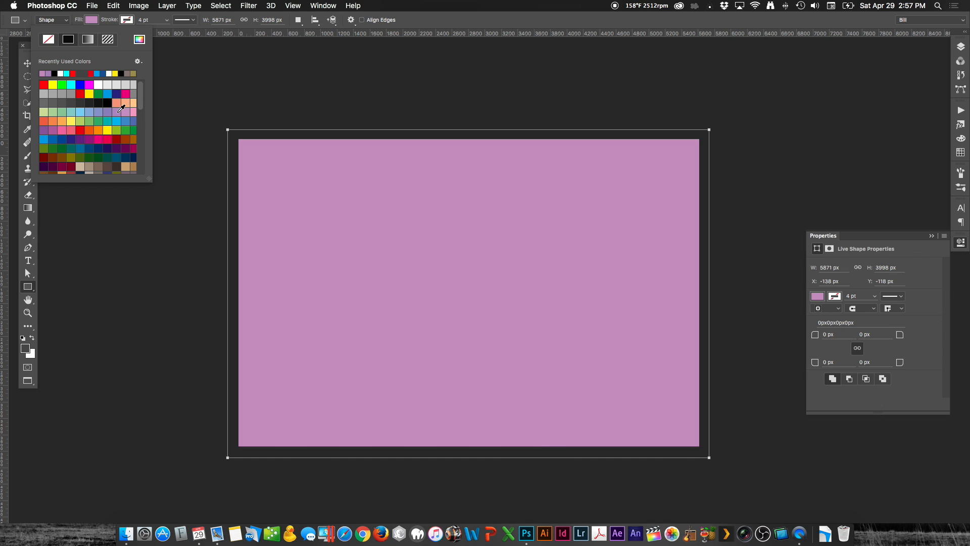
left_click(118, 112)
Step: Set the rectangle layer's blend mode to Screen and its opacity to 37%
left_click(961, 46)
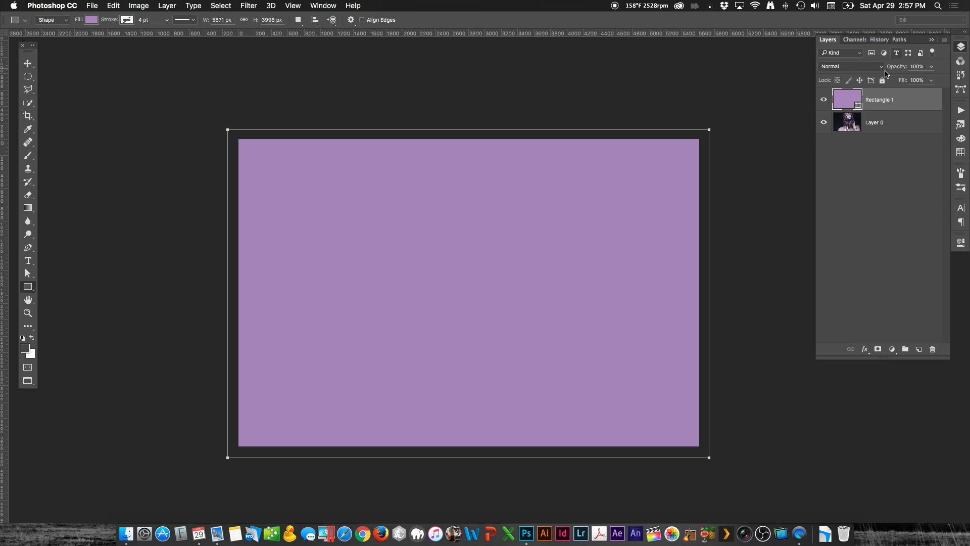
left_click(849, 66)
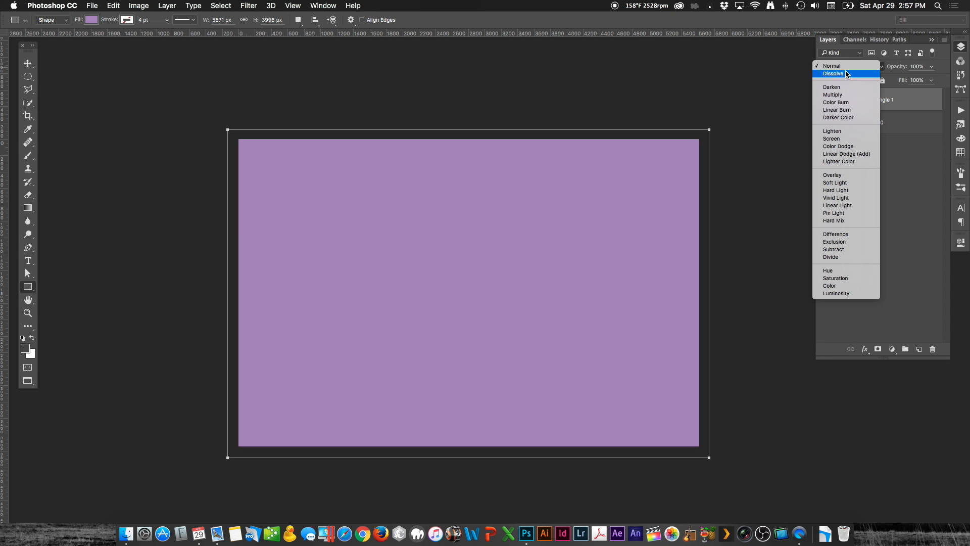
left_click(846, 139)
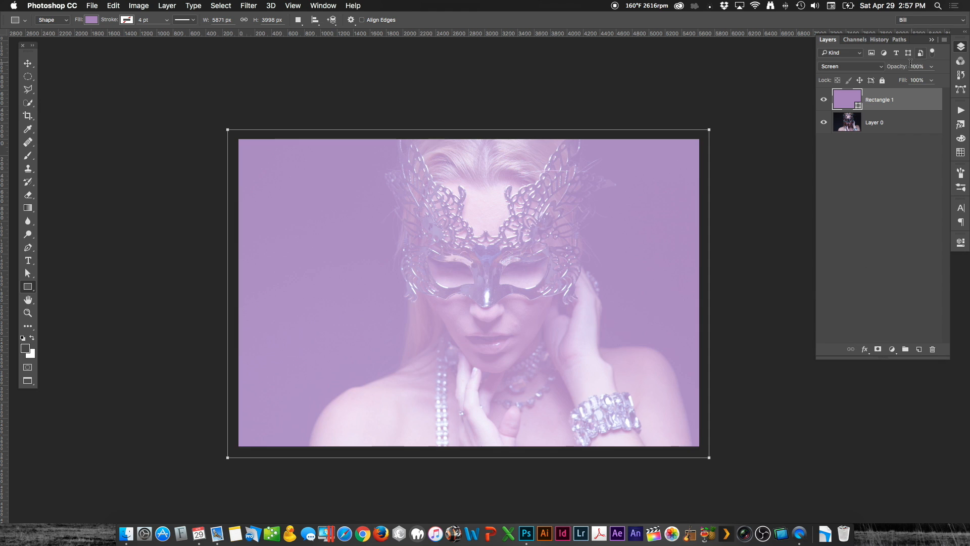
left_click_drag(904, 66, 873, 67)
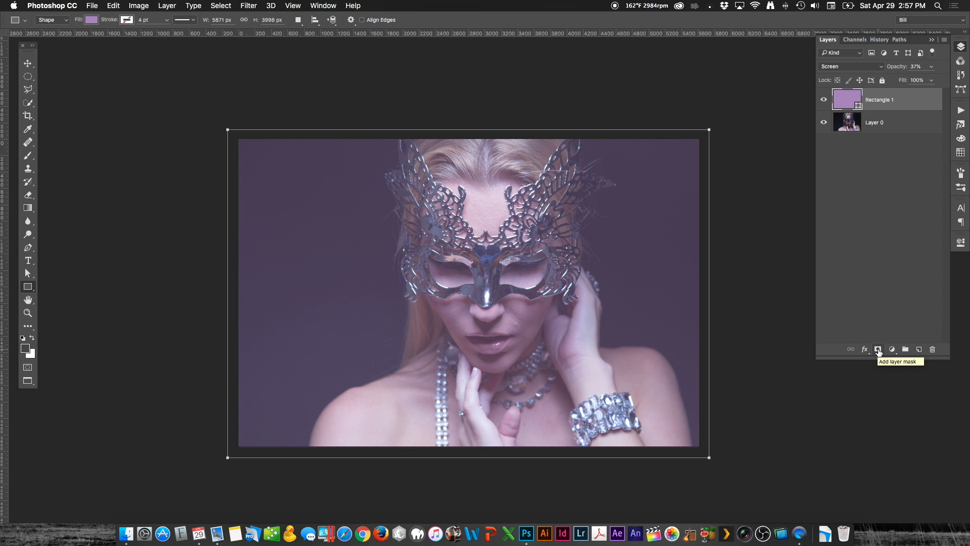
Step: Add a layer mask to the rectangle and fade the bottom, left and right of the image with black-to-transparent linear gradients
left_click(878, 351)
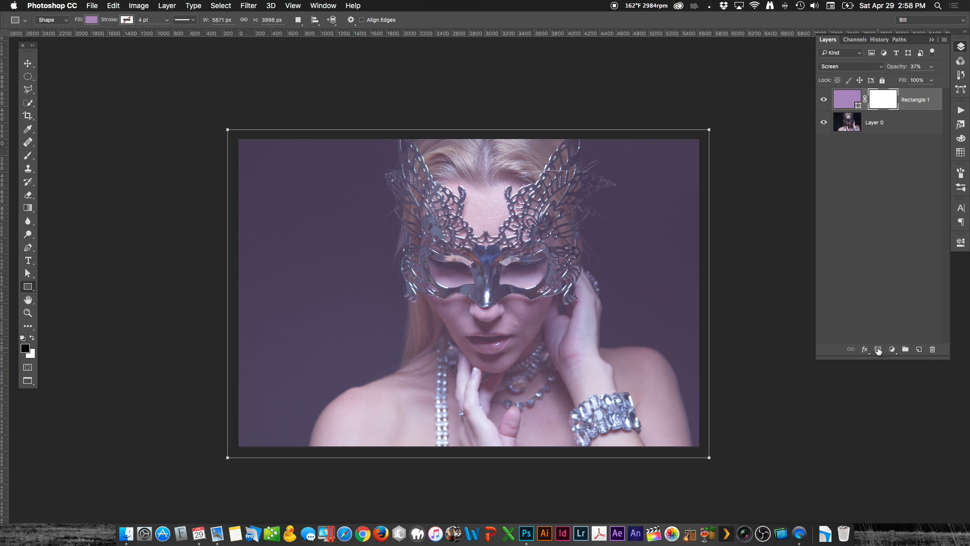
left_click(31, 209)
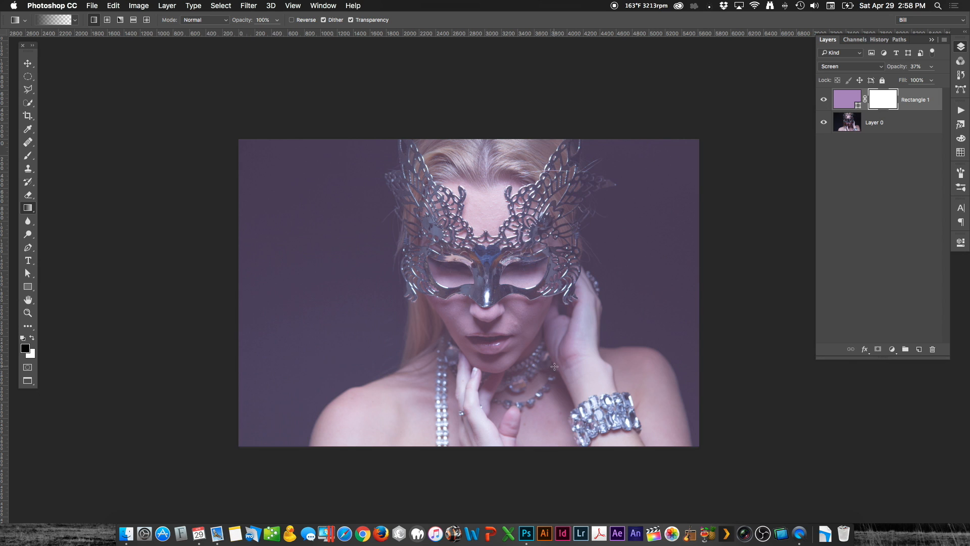
left_click_drag(516, 371, 463, 151)
left_click_drag(145, 327, 480, 172)
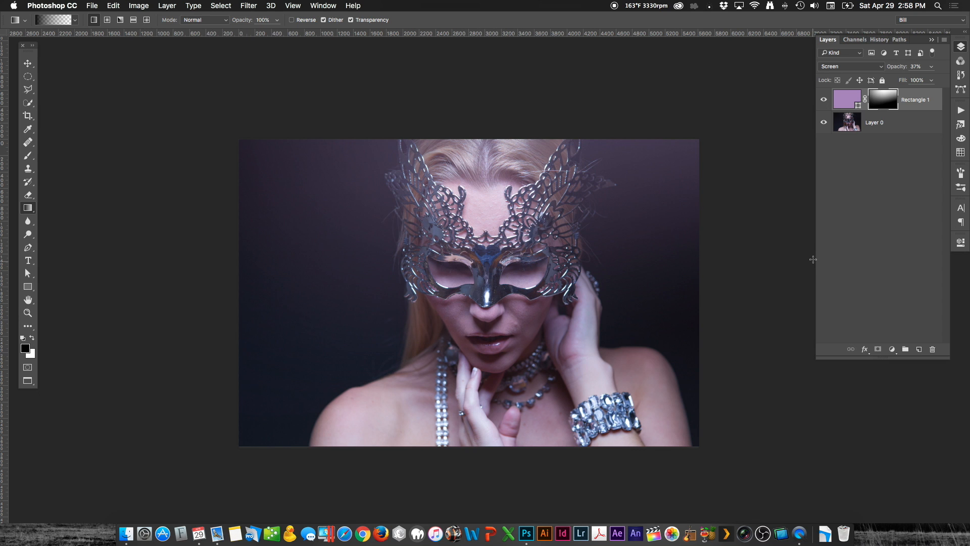
left_click_drag(812, 260, 598, 213)
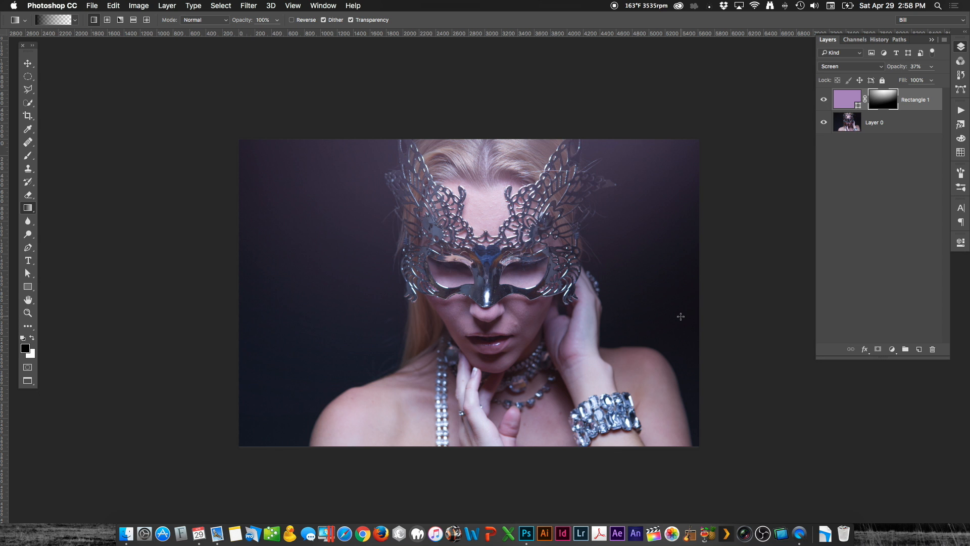
Step: Raise the rectangle layer's opacity to 75% while viewing the gradient beside the mask up close
left_click_drag(610, 222, 661, 259)
left_click_drag(680, 204, 535, 188)
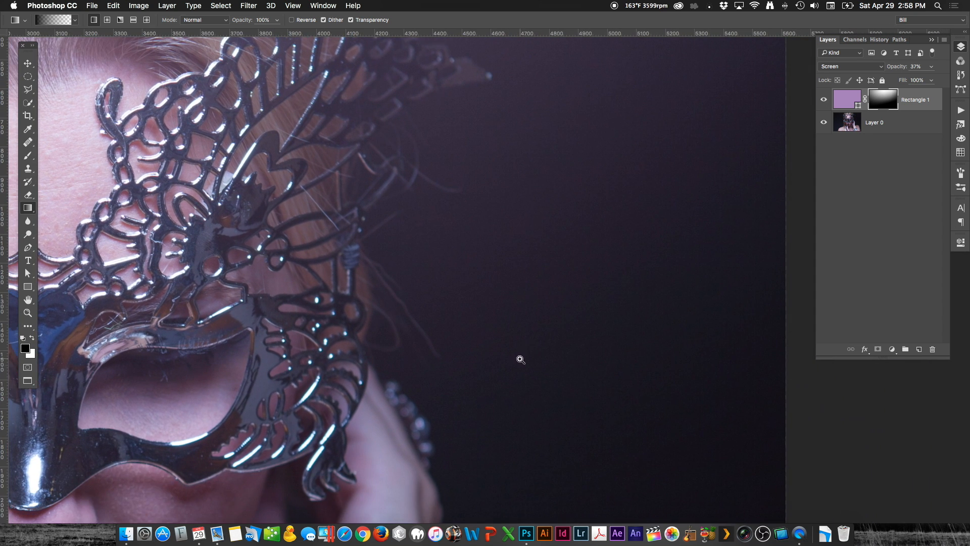
mouse_move(515, 365)
left_mouse_down()
mouse_move(552, 366)
mouse_move(515, 353)
left_mouse_up()
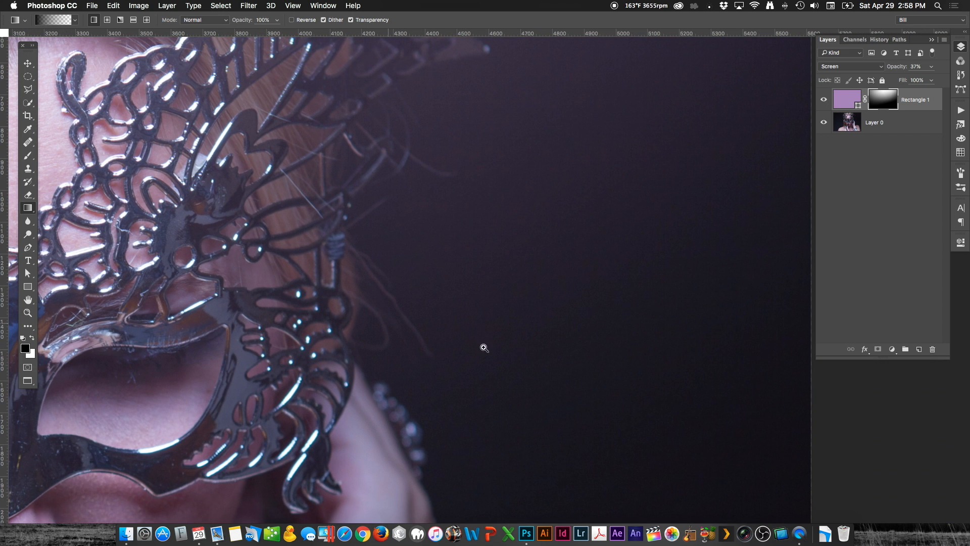
left_click_drag(436, 283, 504, 331)
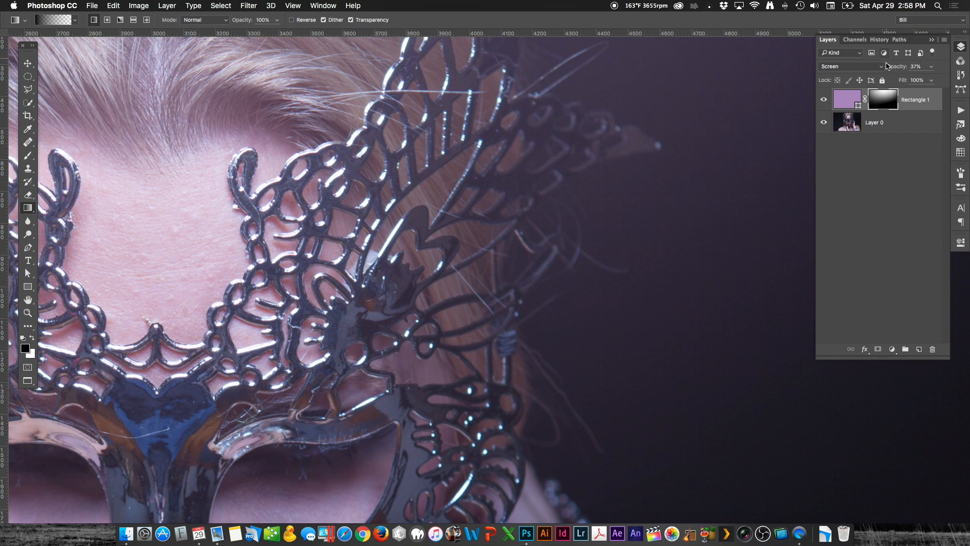
left_click_drag(889, 65, 909, 65)
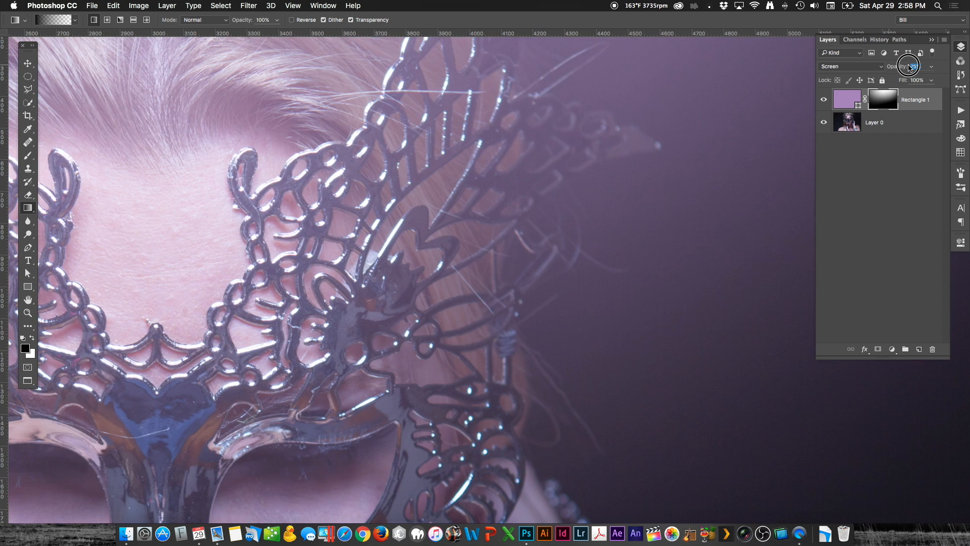
Step: Apply the Add Noise filter to the layer mask with an amount of 3% and Gaussian distribution
left_click_drag(756, 201, 615, 111)
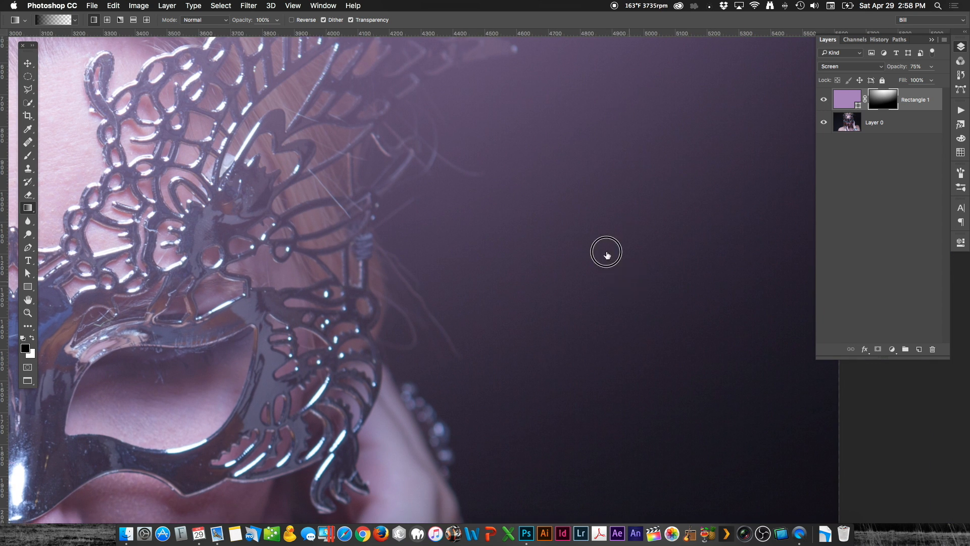
left_click_drag(606, 252, 595, 278)
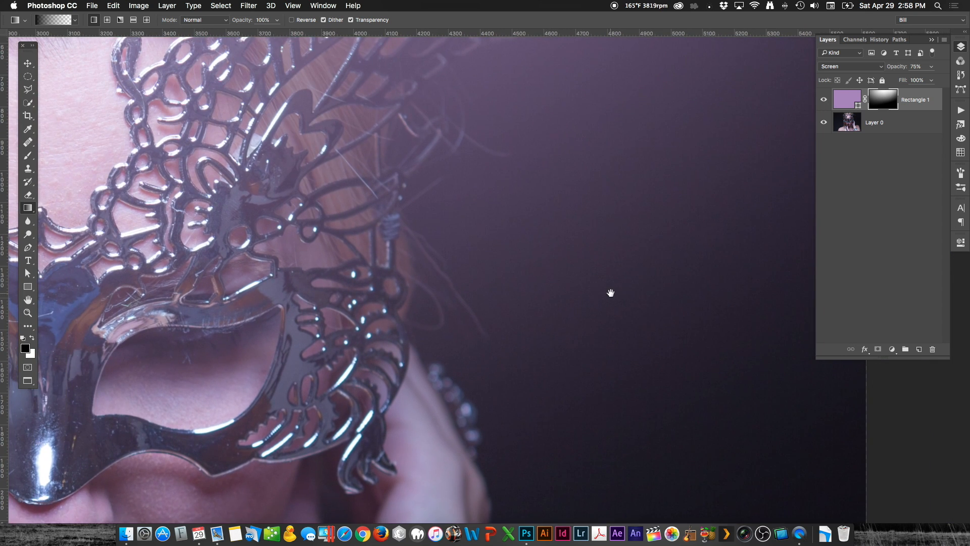
left_click(581, 285, "alt")
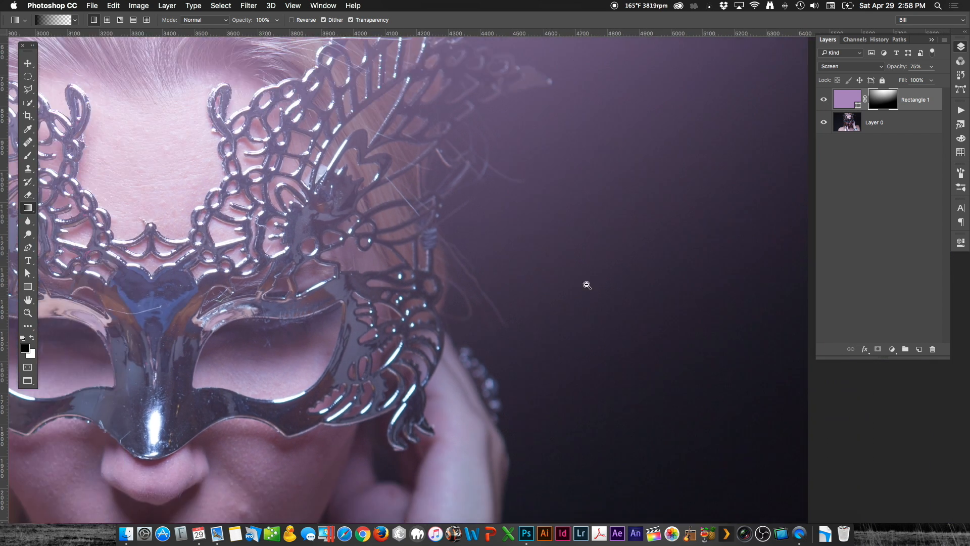
left_click(639, 294, "alt")
left_click(640, 295, "alt")
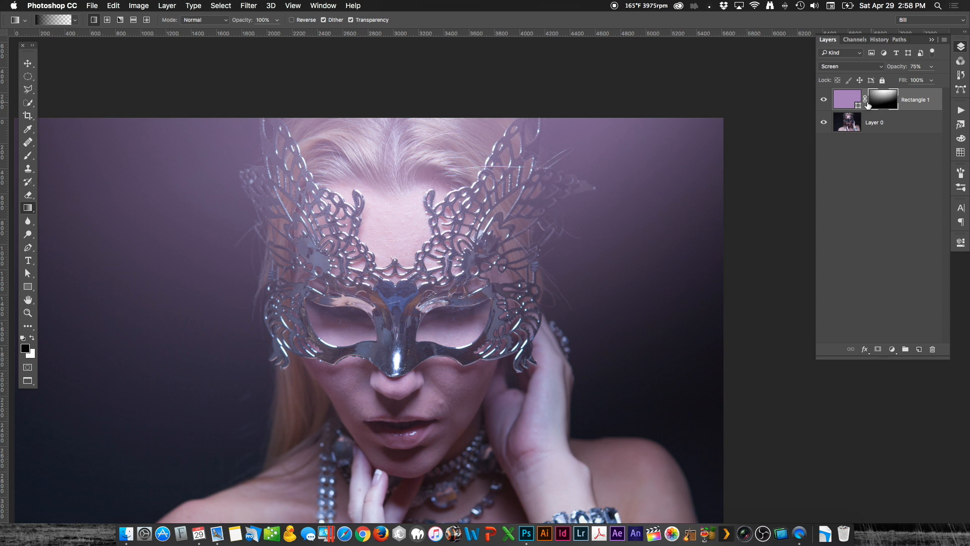
left_click(246, 9)
mouse_move(271, 157)
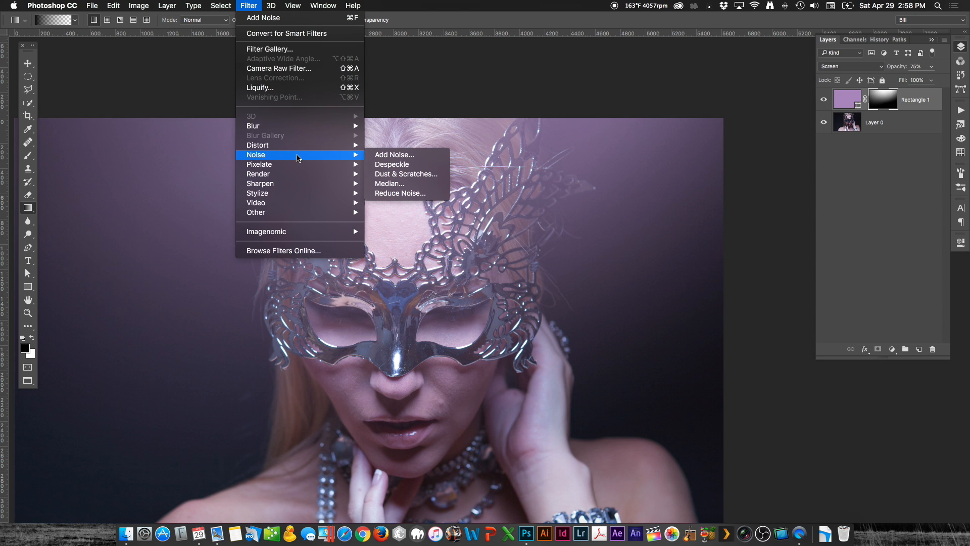
left_click(387, 154)
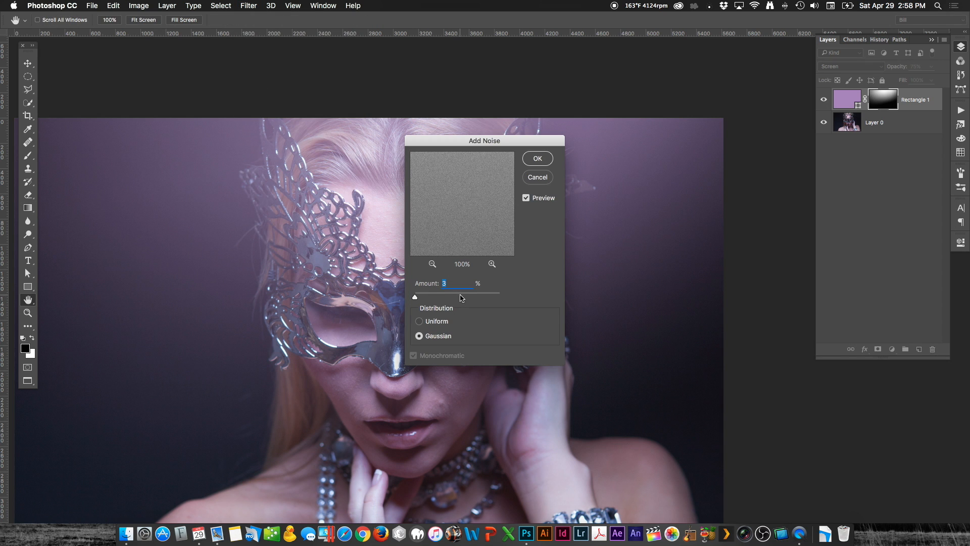
left_click(535, 162)
Step: Examine the noise up close in the dark background, display the layer mask alone to inspect its gradient, and return to the image
left_click_drag(504, 299, 550, 318)
left_click_drag(622, 351, 385, 191)
left_click_drag(602, 406, 515, 340)
mouse_move(491, 273)
left_mouse_down()
mouse_move(528, 302)
mouse_move(494, 290)
left_mouse_up()
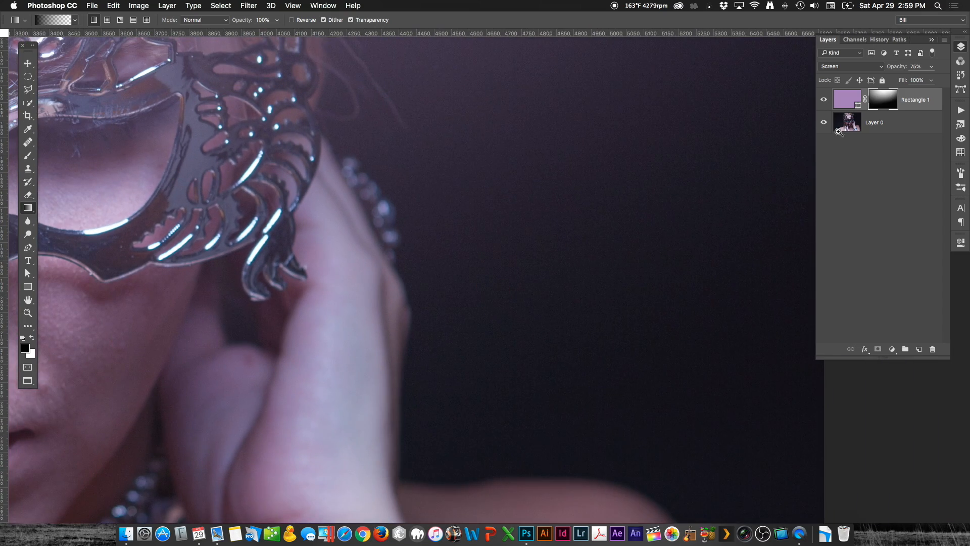
left_click(880, 105, "alt")
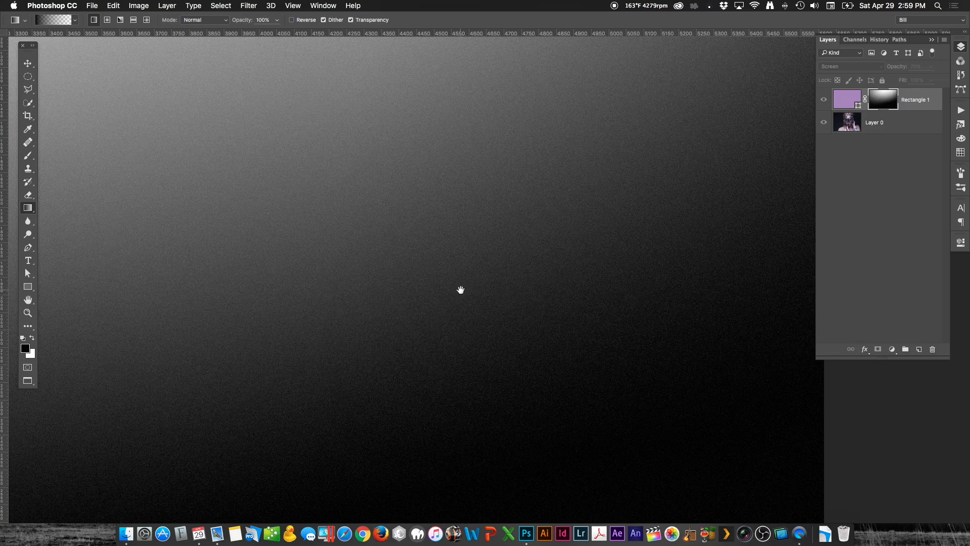
left_click_drag(462, 290, 568, 343)
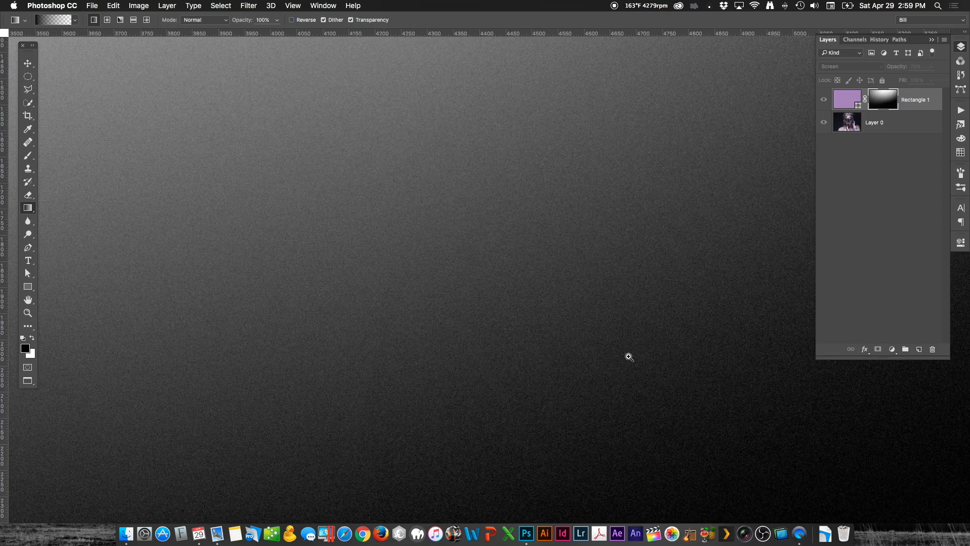
left_click_drag(694, 385, 487, 205)
left_click_drag(485, 297, 621, 111)
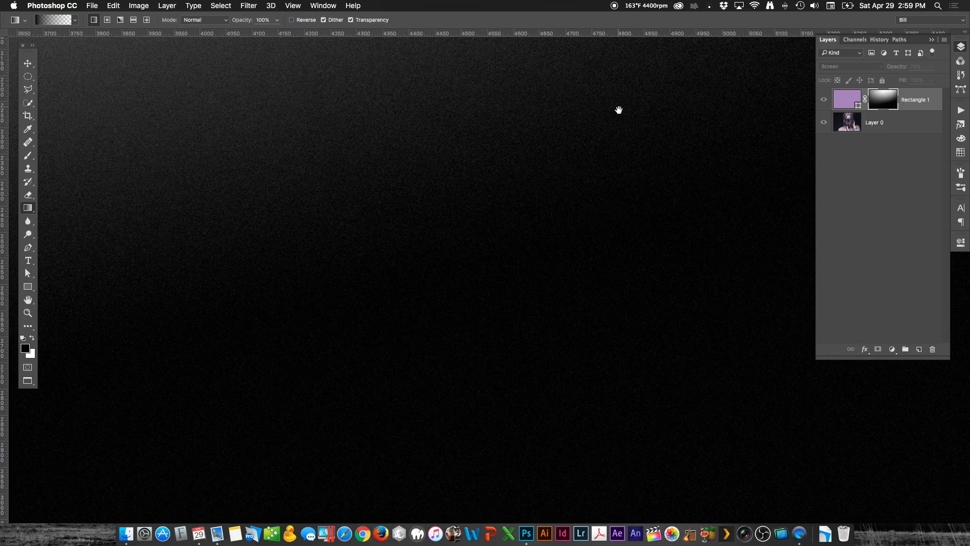
left_click_drag(442, 214, 604, 340)
left_click_drag(474, 236, 577, 333)
left_click_drag(500, 266, 432, 232)
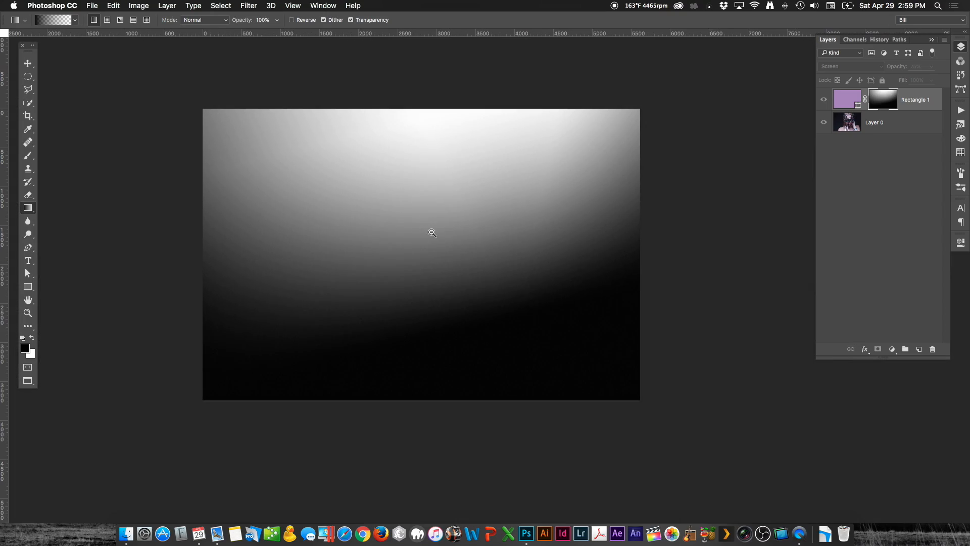
left_click(885, 103, "alt")
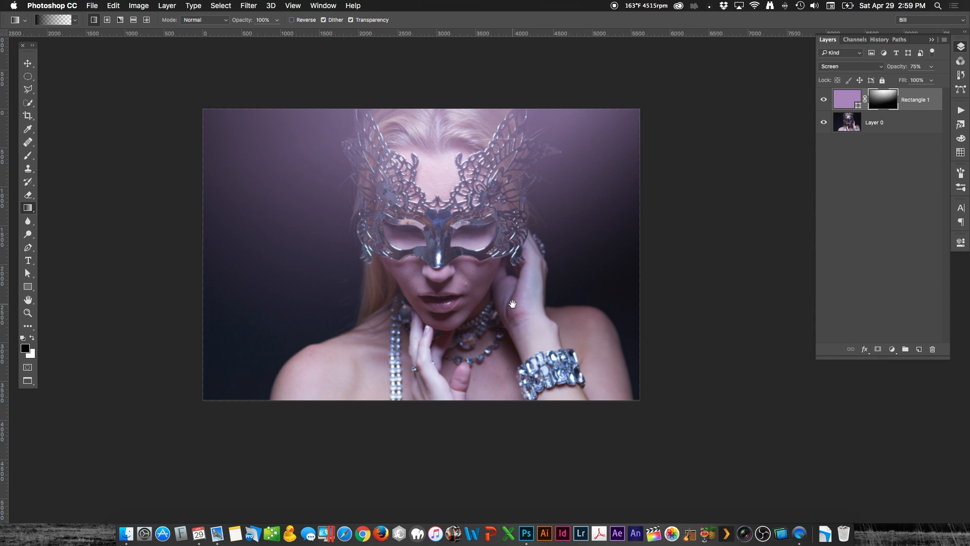
Step: Fade the Add Noise filter on the layer mask using Darken mode at 100% opacity
left_click_drag(512, 305, 528, 351)
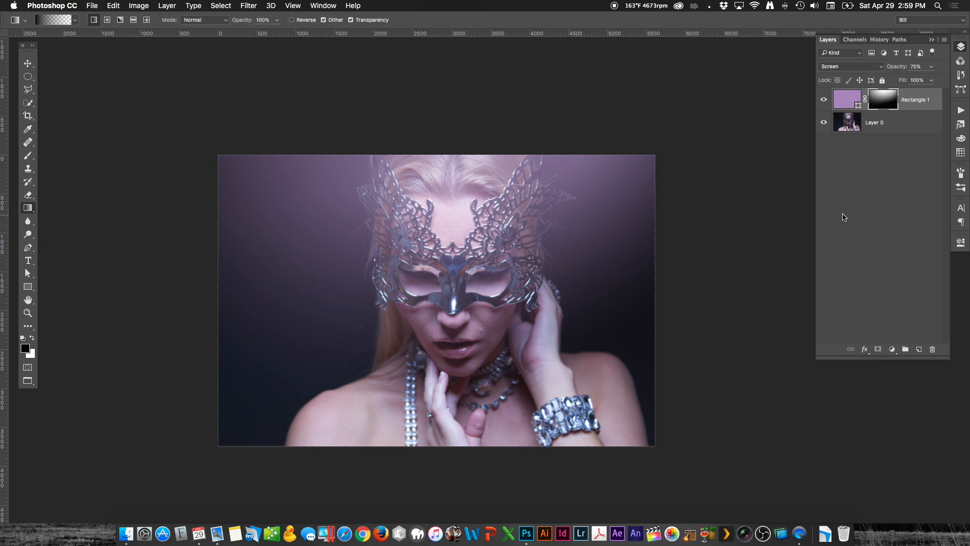
left_click_drag(606, 265, 645, 265)
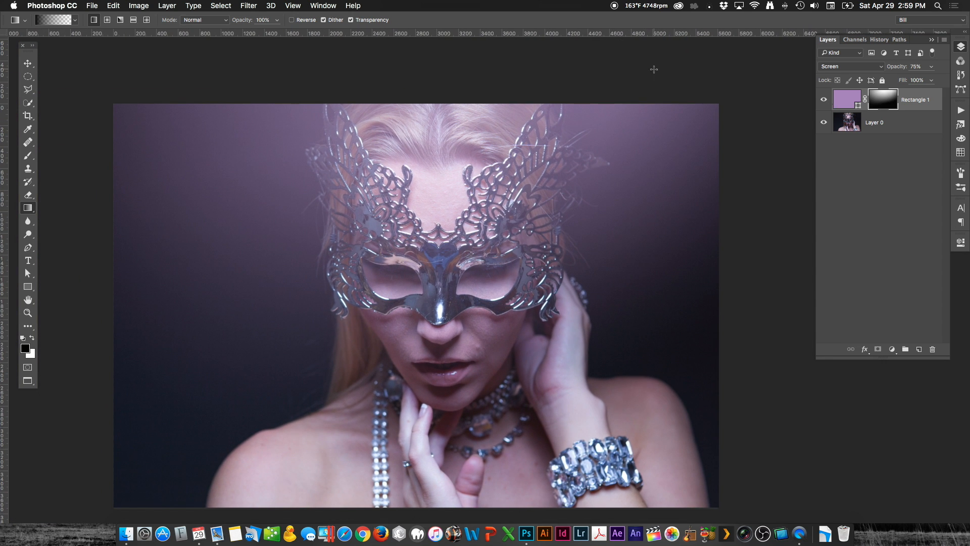
left_click(111, 5)
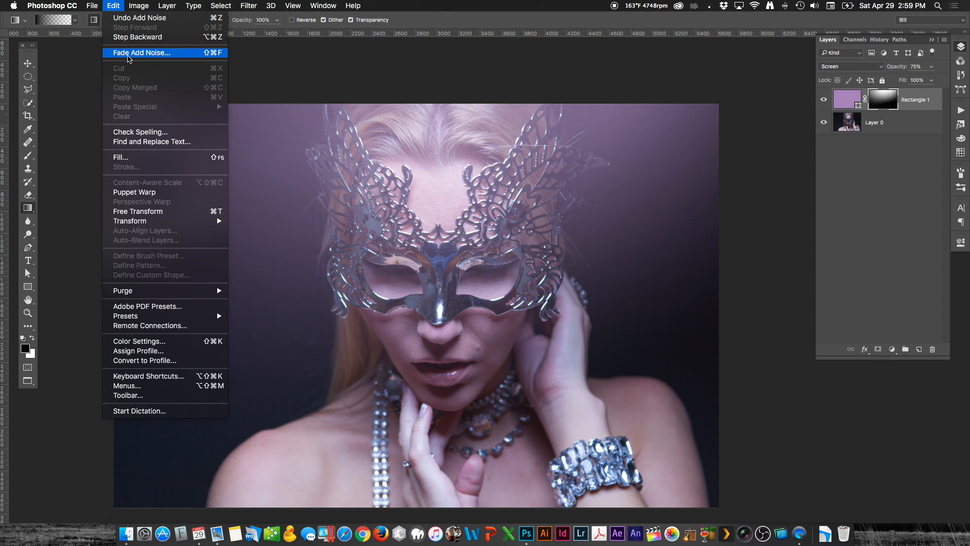
left_click(128, 57)
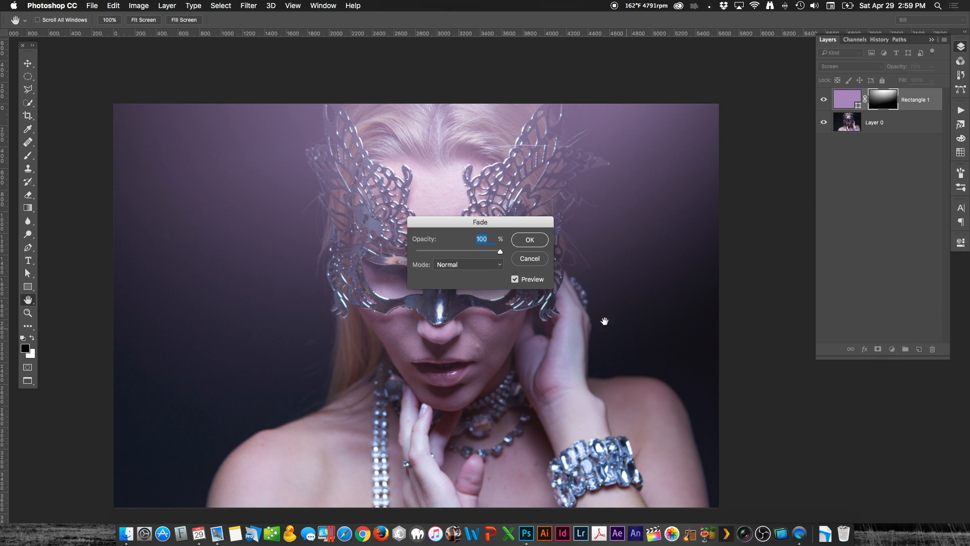
left_click_drag(450, 226, 684, 337)
left_click(688, 375)
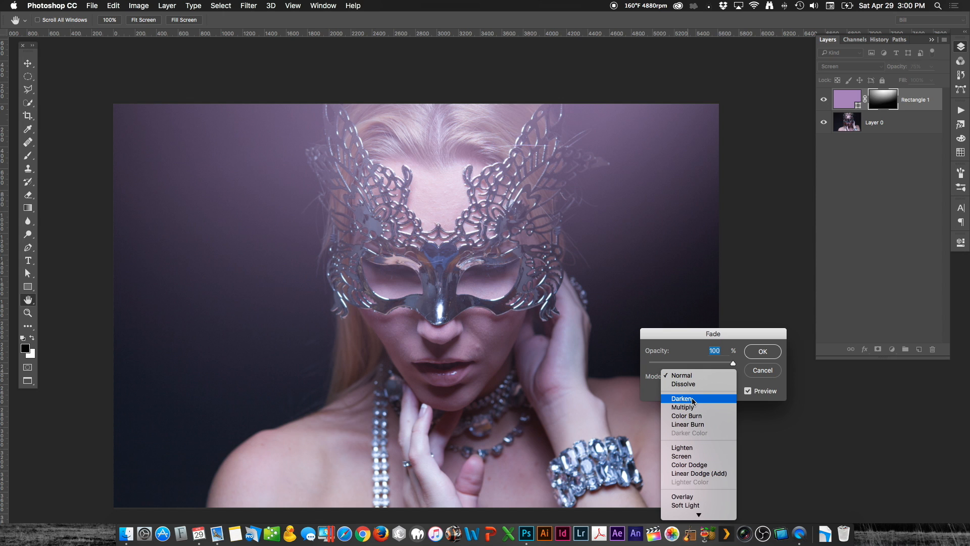
left_click(692, 400)
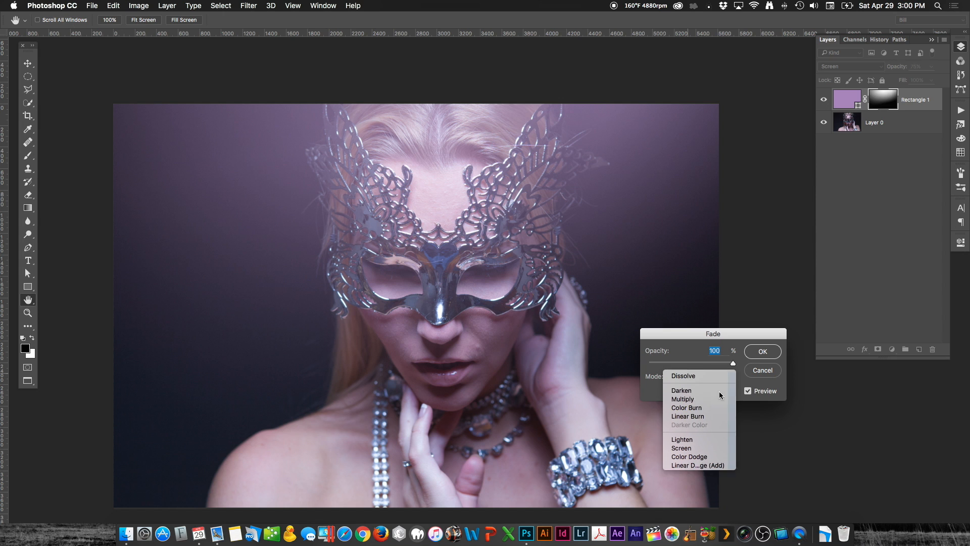
left_click(762, 351)
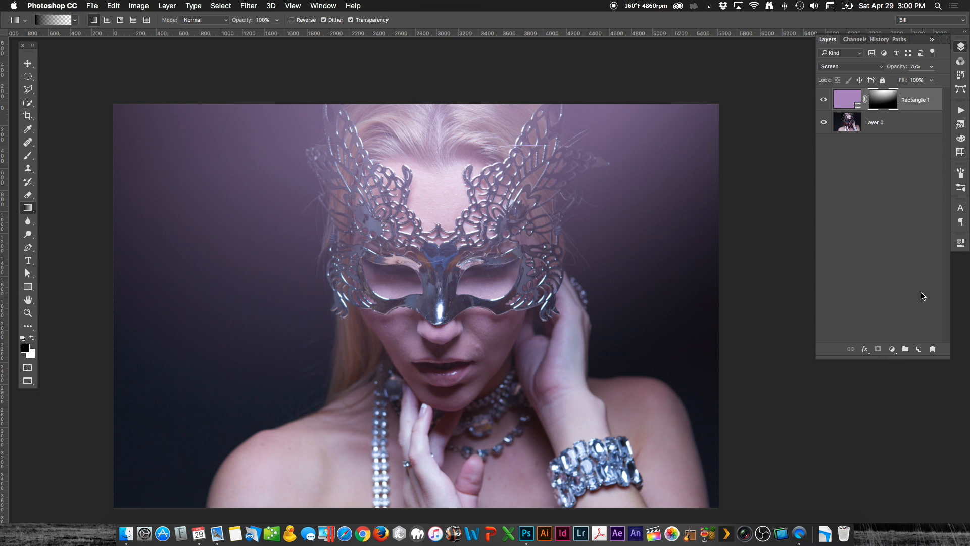
Step: Display the layer mask alone, examine its noise up close in the black and grey areas, and return to the image
left_click(878, 104, "alt")
left_click_drag(628, 450, 660, 339)
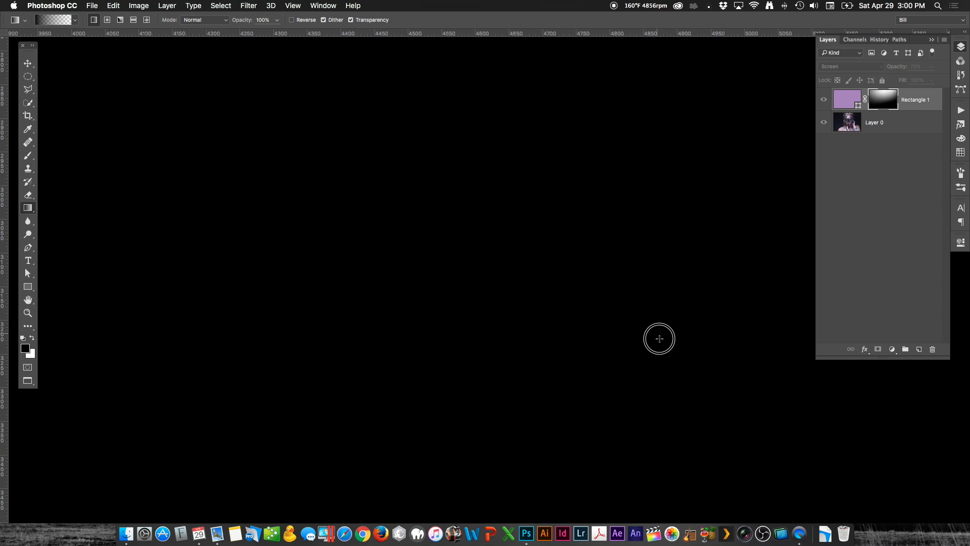
left_click(488, 303, "alt")
left_click(488, 303, "alt")
left_click(488, 303, "alt")
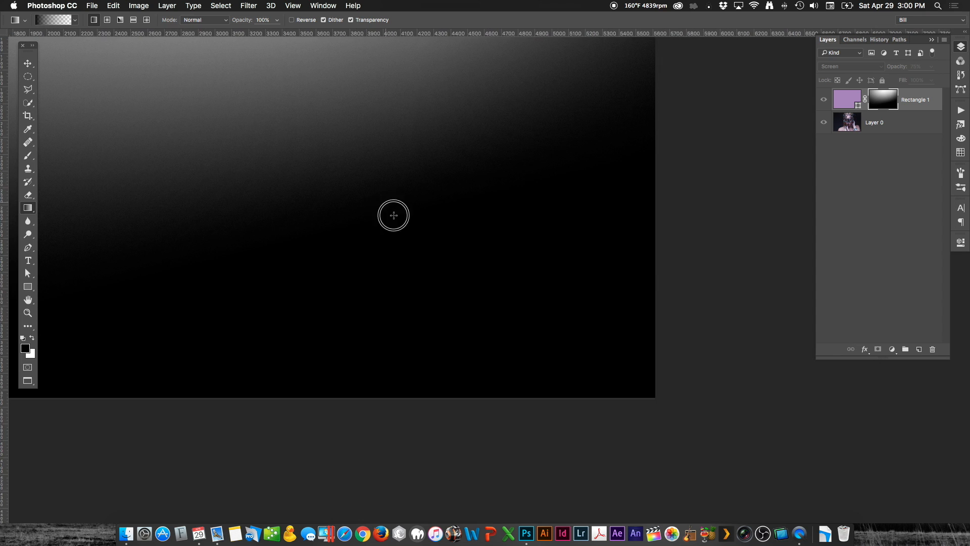
left_click_drag(394, 215, 606, 465)
left_click_drag(528, 321, 594, 374)
left_click_drag(370, 182, 524, 325)
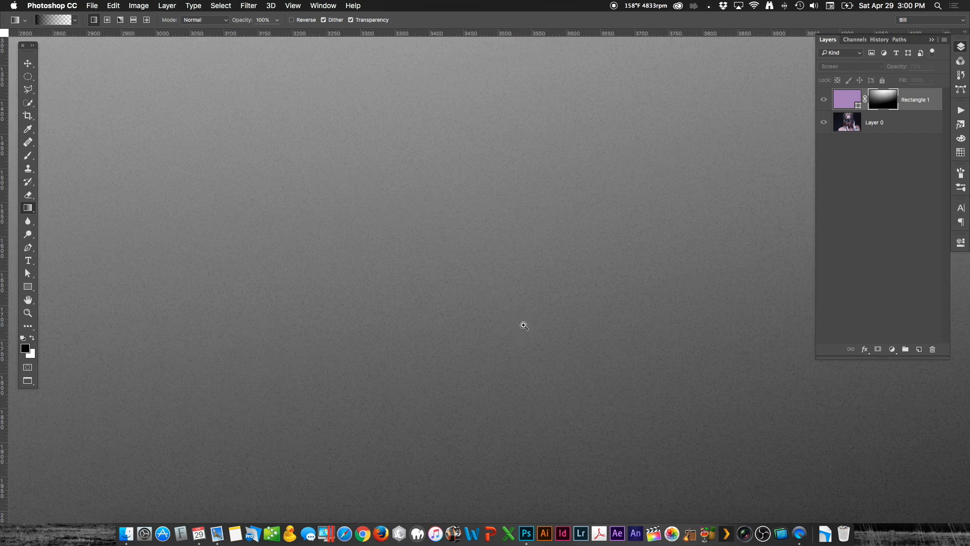
left_click_drag(392, 160, 404, 295)
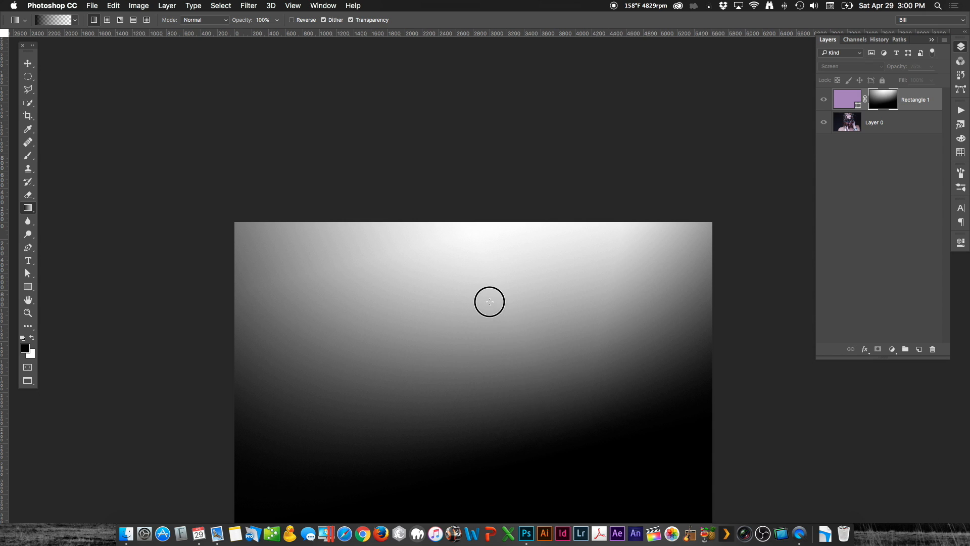
left_click_drag(489, 301, 421, 183)
left_click(882, 112, "alt")
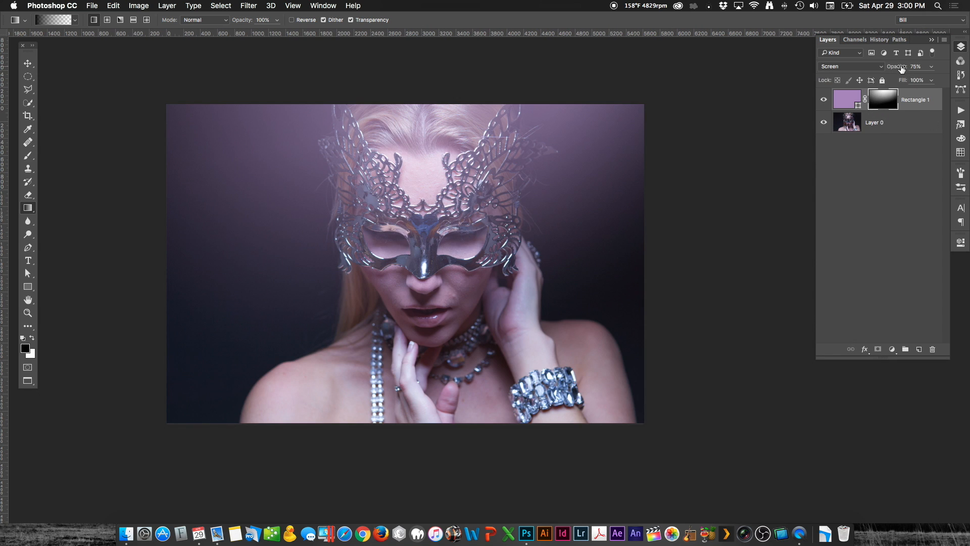
Step: Lower the purple rectangle layer's opacity to 47%, and delete that layer
left_click_drag(902, 66, 888, 69)
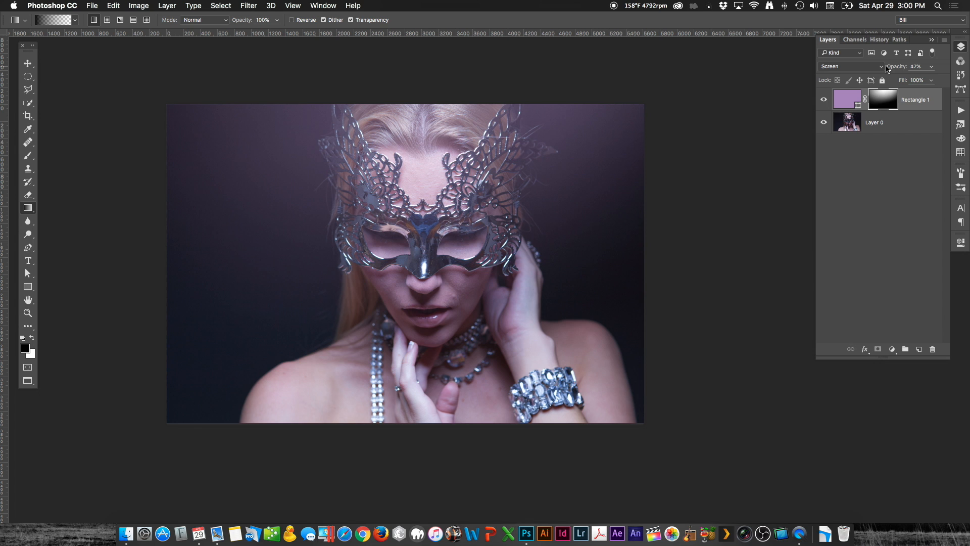
key("Delete")
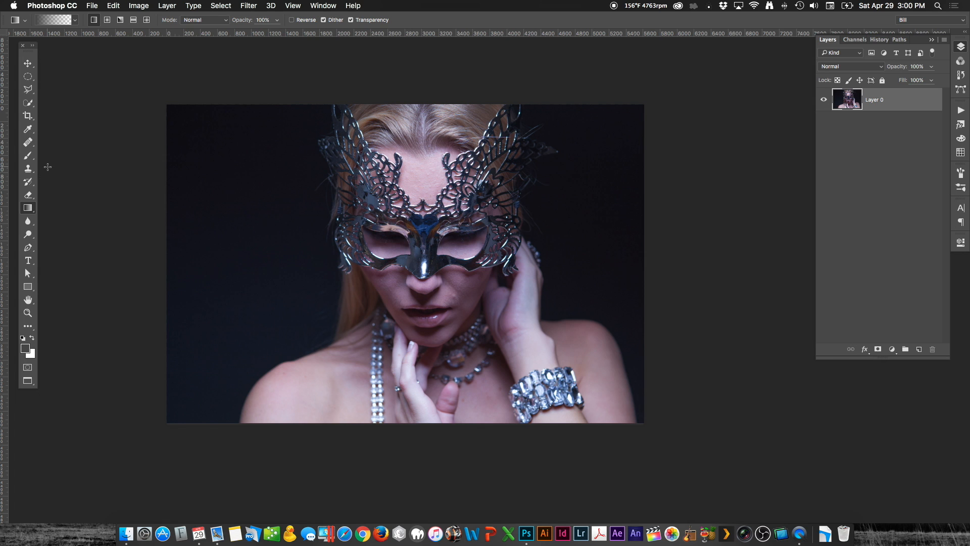
Step: Draw a rectangle about 6446 × 4538 px covering the whole image, with no stroke and a bright cyan-blue fill
left_click(29, 287)
left_click_drag(142, 86, 690, 472)
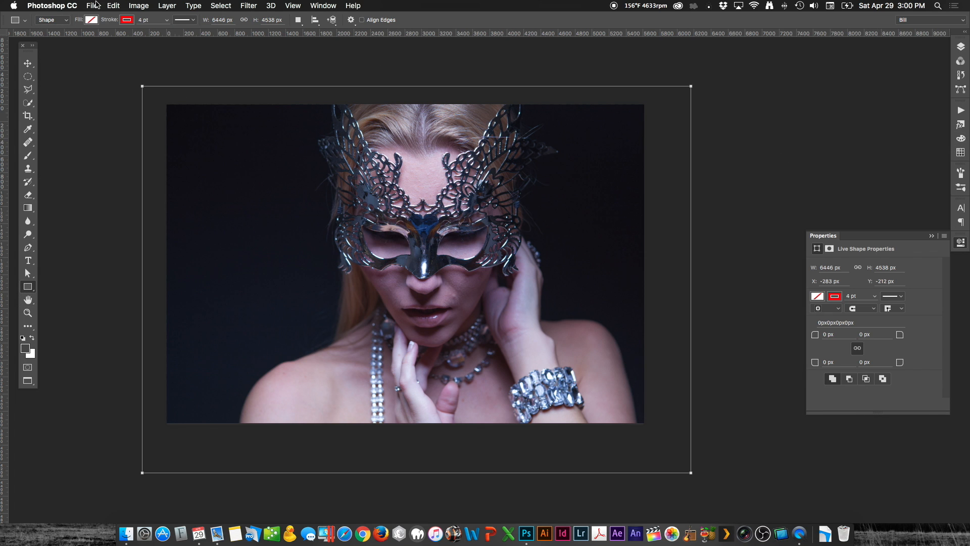
left_click(124, 21)
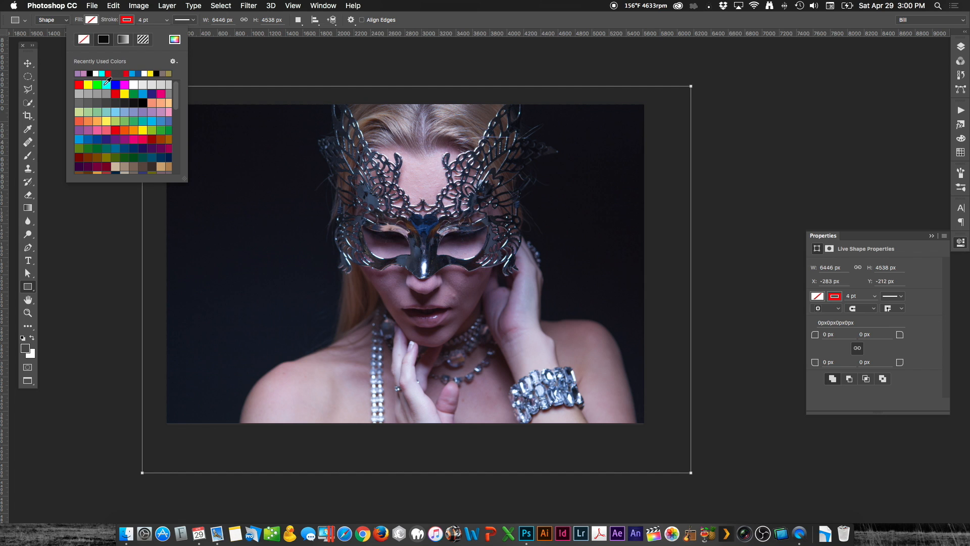
left_click(83, 40)
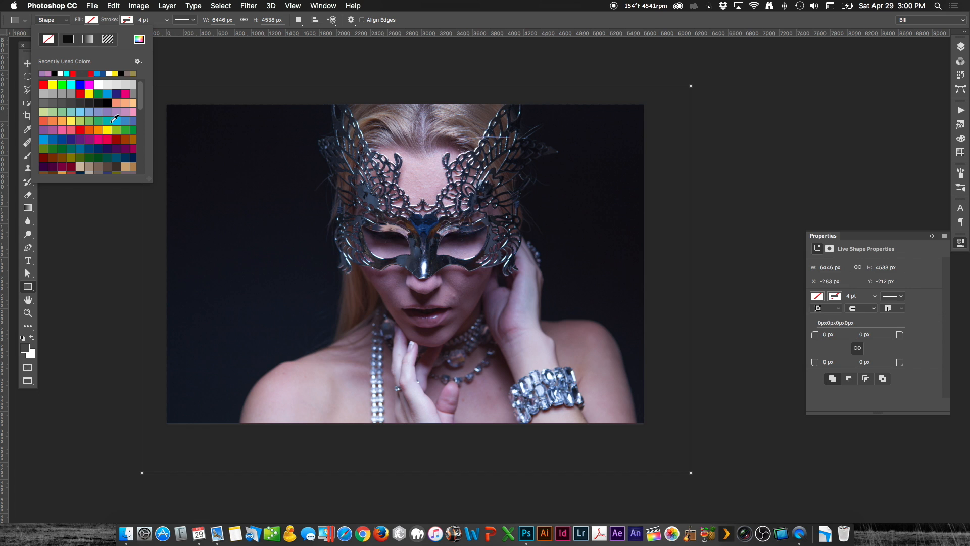
left_click(114, 121)
Step: Set the blue rectangle layer's blend mode to Screen and add a layer mask to it
left_click(961, 46)
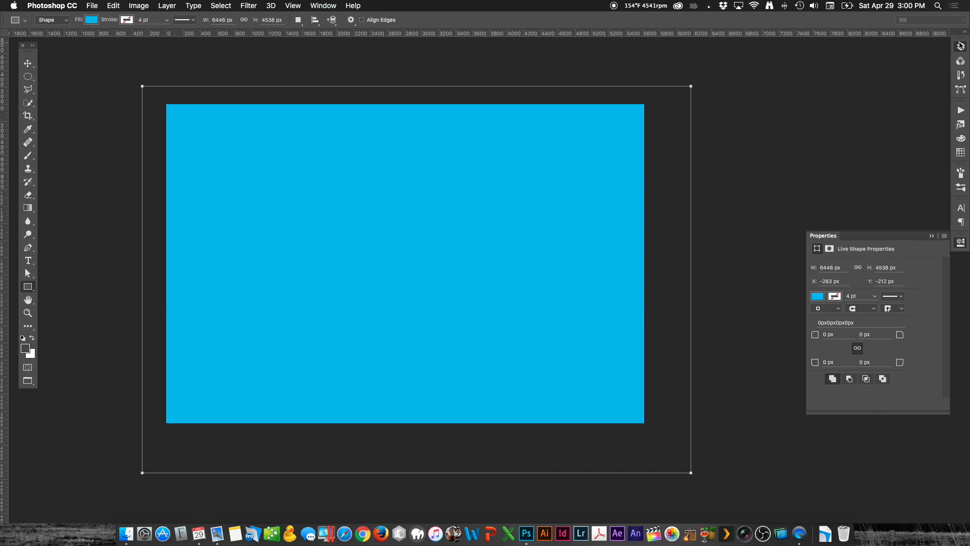
left_click(833, 67)
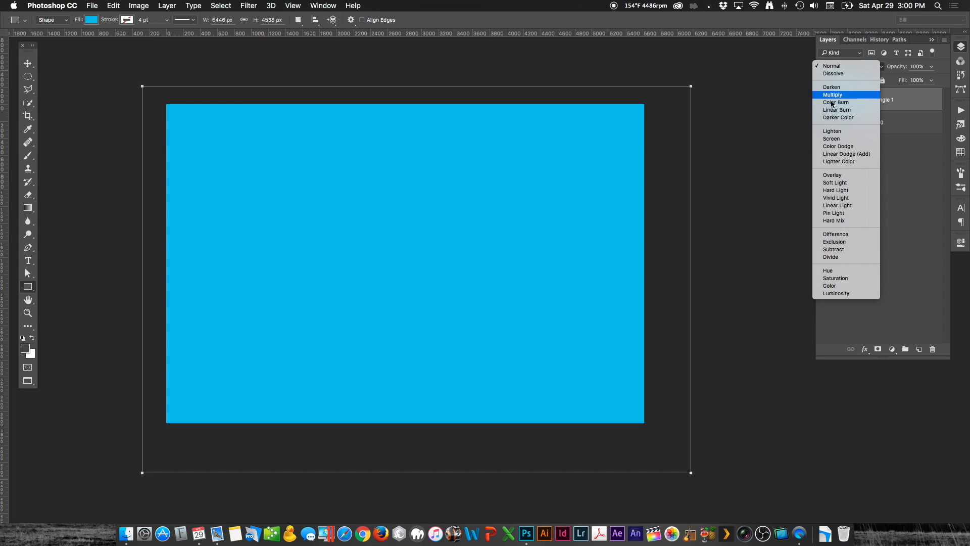
left_click(832, 139)
left_click(878, 349)
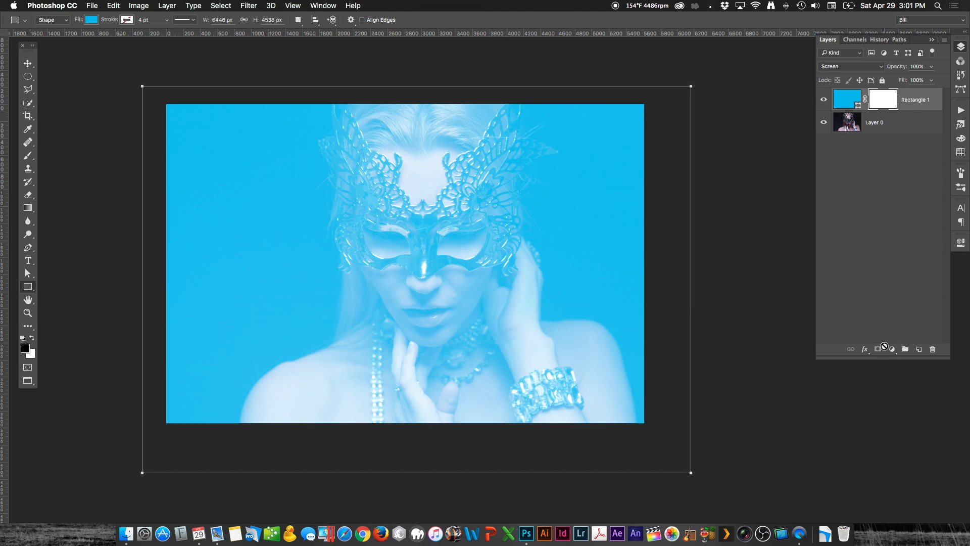
Step: Fade the top and lower right of the blue haze on the mask with black-to-transparent linear gradients
left_click(28, 208)
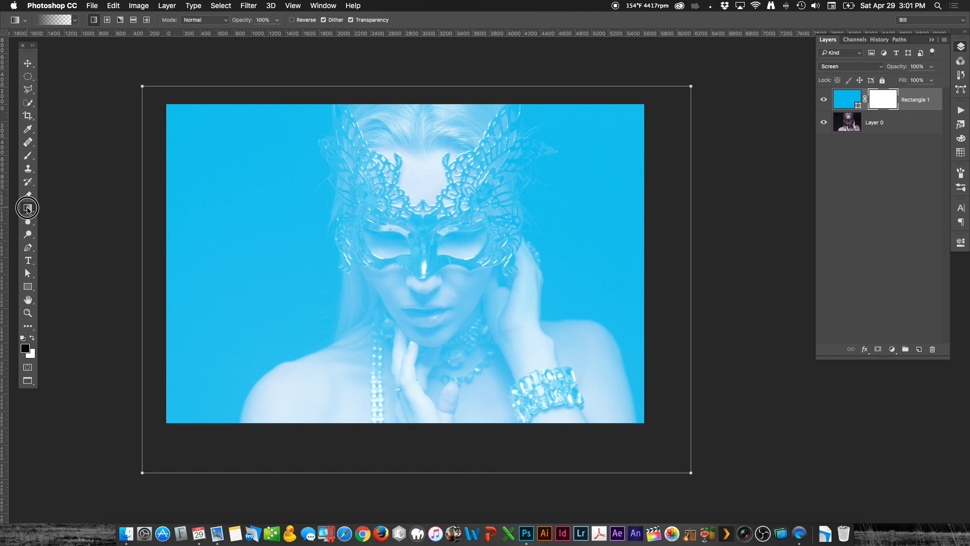
left_click_drag(309, 133, 280, 362)
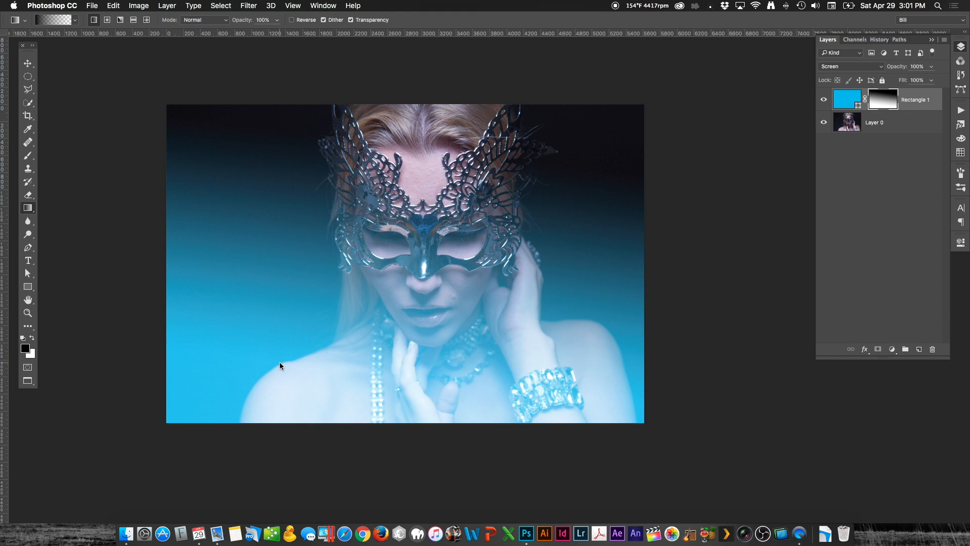
left_click_drag(396, 458, 258, 286)
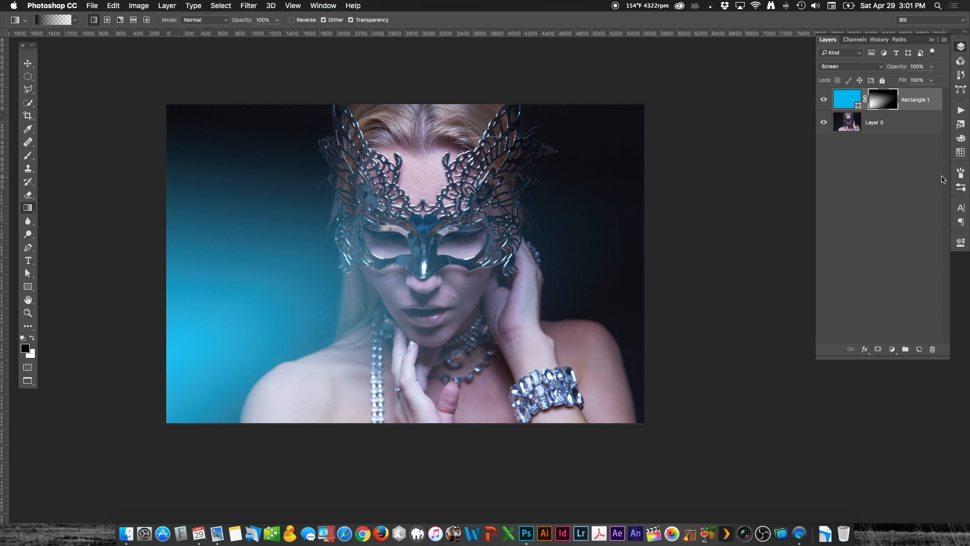
Step: Apply the Add Noise filter to the blue layer's mask with an amount of 58.91% and Gaussian distribution
left_click(255, 4)
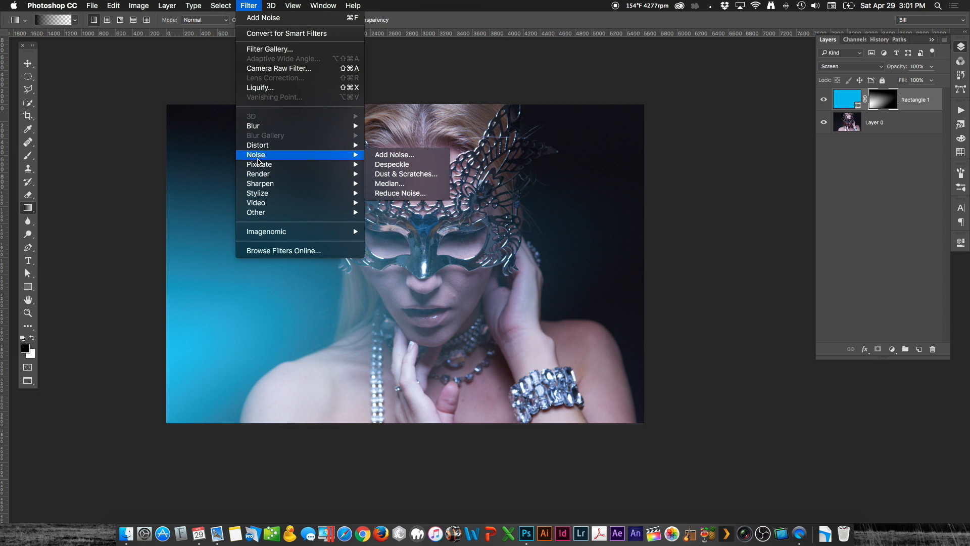
left_click(397, 154)
mouse_move(415, 297)
left_mouse_down()
mouse_move(443, 298)
mouse_move(427, 298)
left_mouse_up()
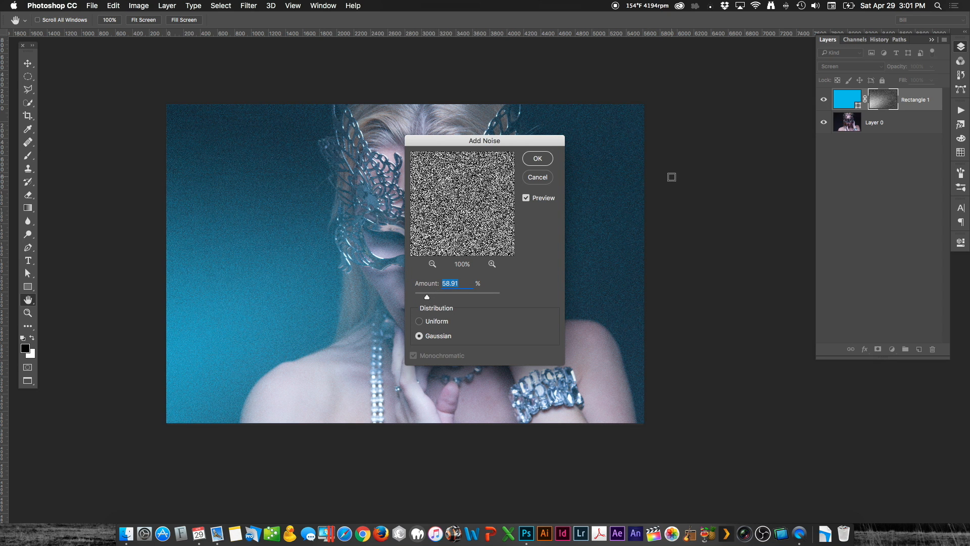
left_click(540, 159)
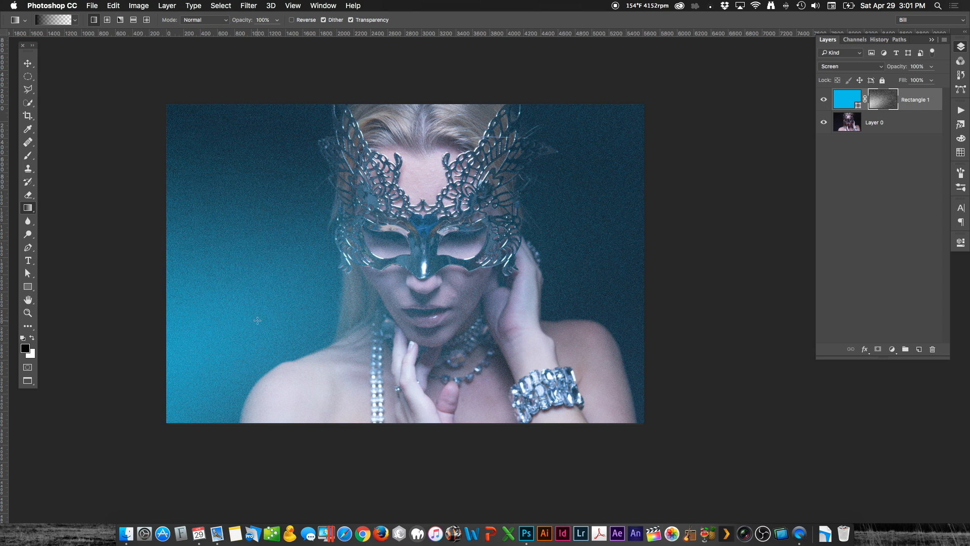
Step: Try fading the mask's Add Noise filter in Darken mode at 100% opacity, and undo the fade
left_click_drag(387, 270, 402, 271)
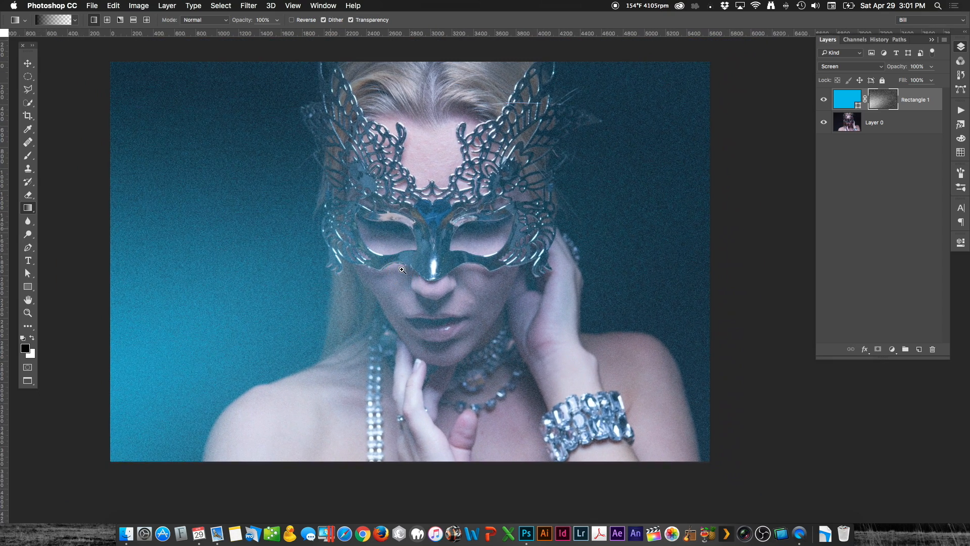
left_click_drag(479, 260, 488, 266)
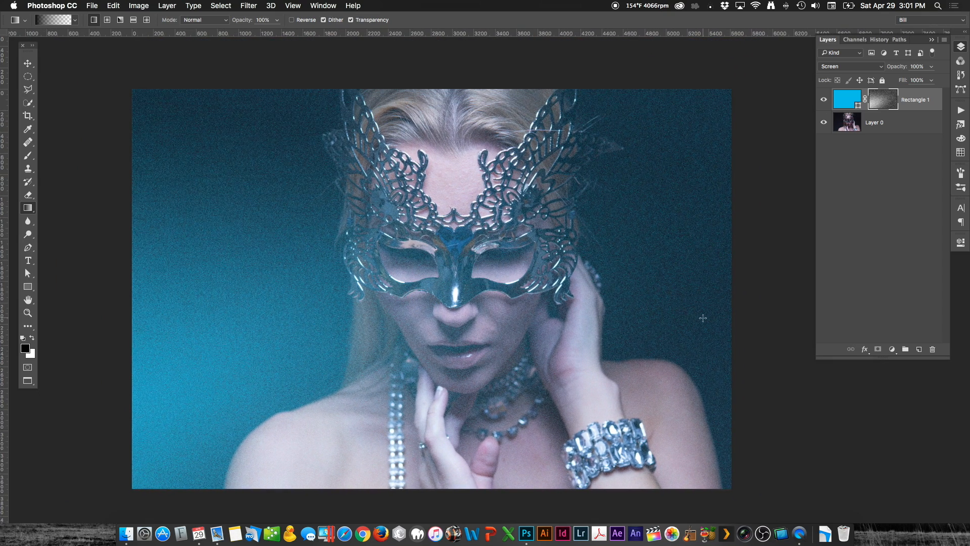
left_click(111, 5)
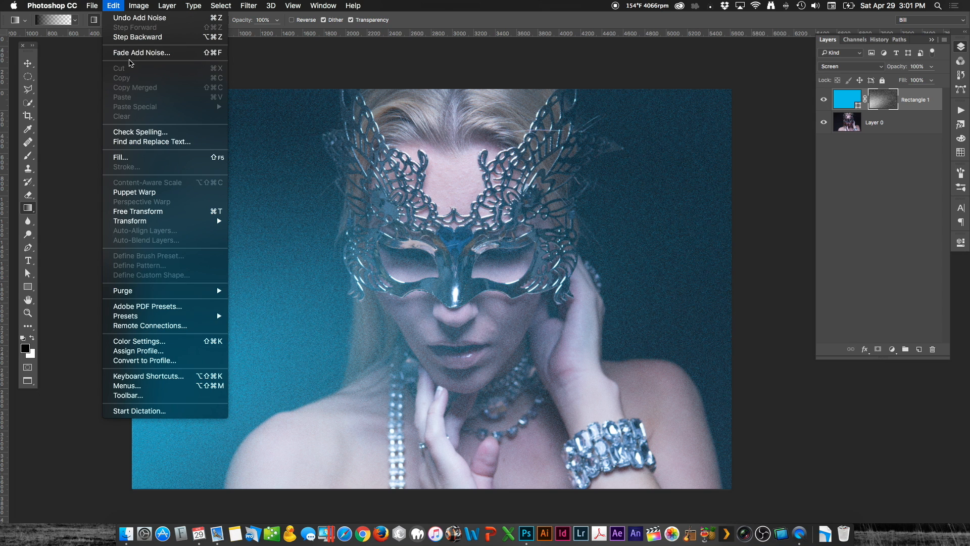
left_click(132, 53)
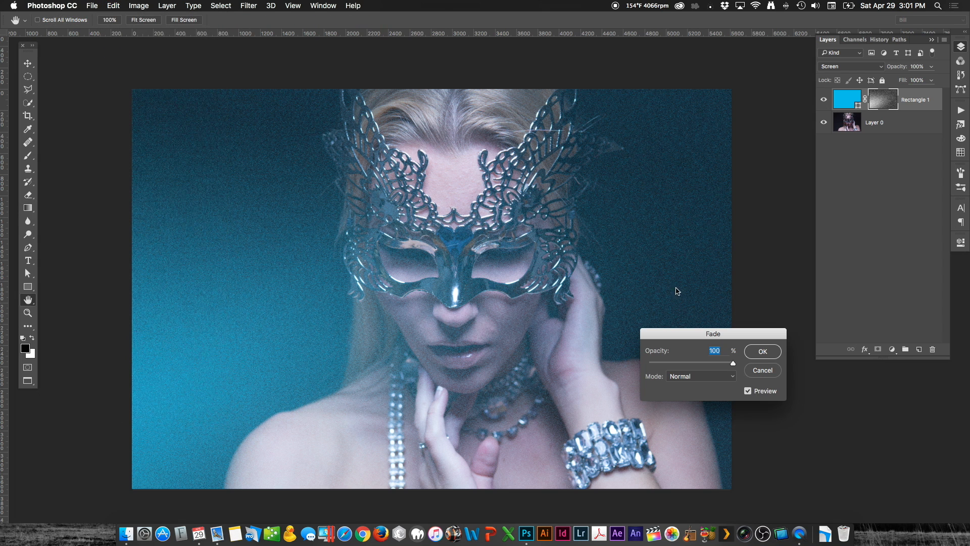
left_click(722, 377)
left_click(713, 395)
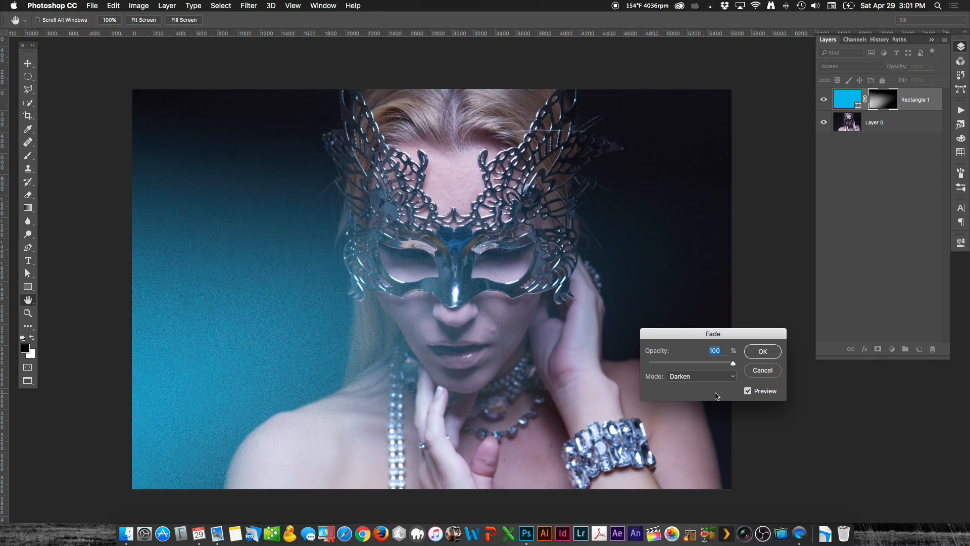
left_click(762, 351)
key("g")
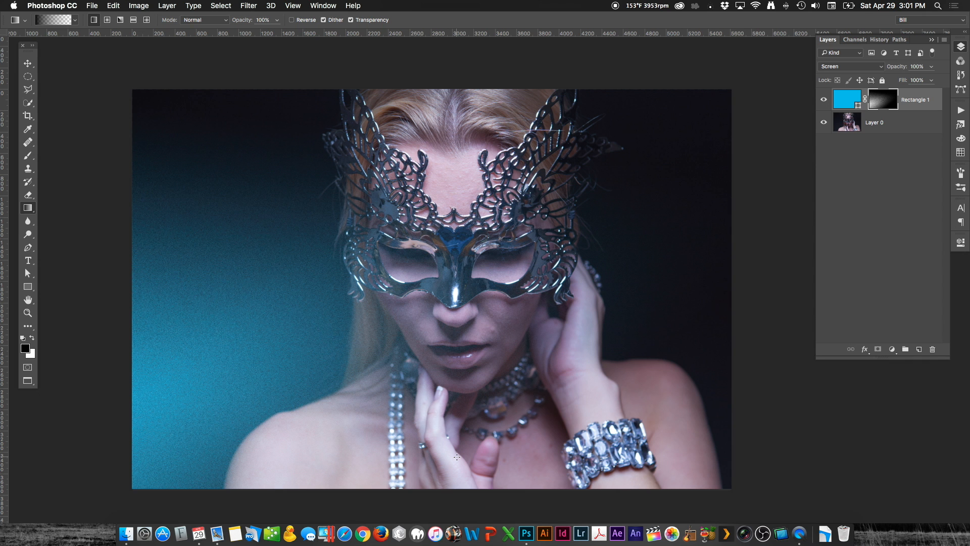
key("super+z")
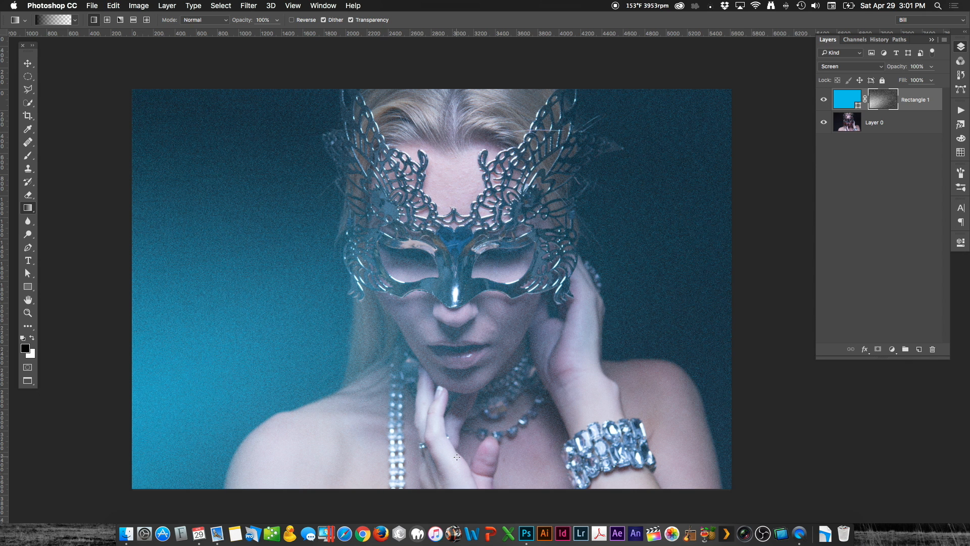
Step: Fade the mask's Add Noise filter in Darken mode at 100% opacity after previewing the Lighten and Multiply modes
left_click(114, 6)
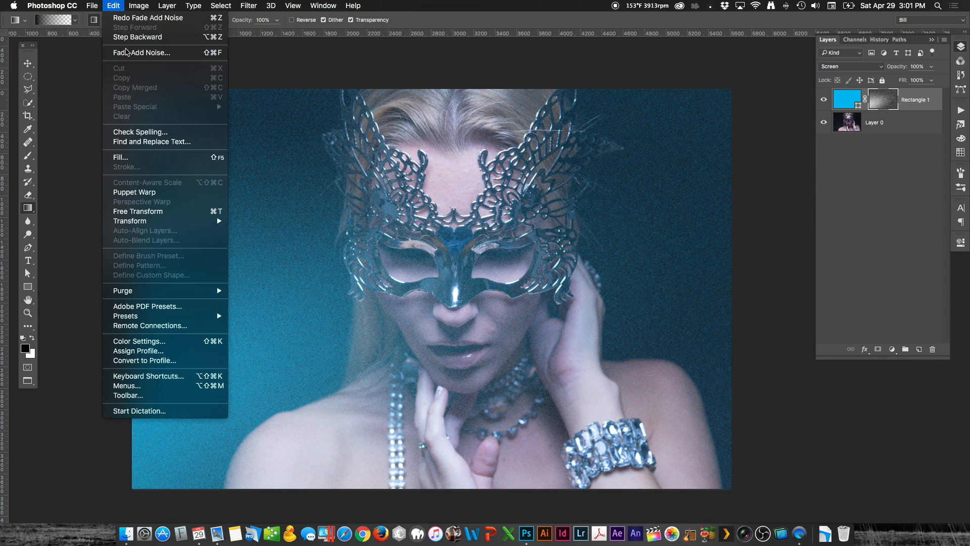
left_click(127, 52)
left_click(697, 376)
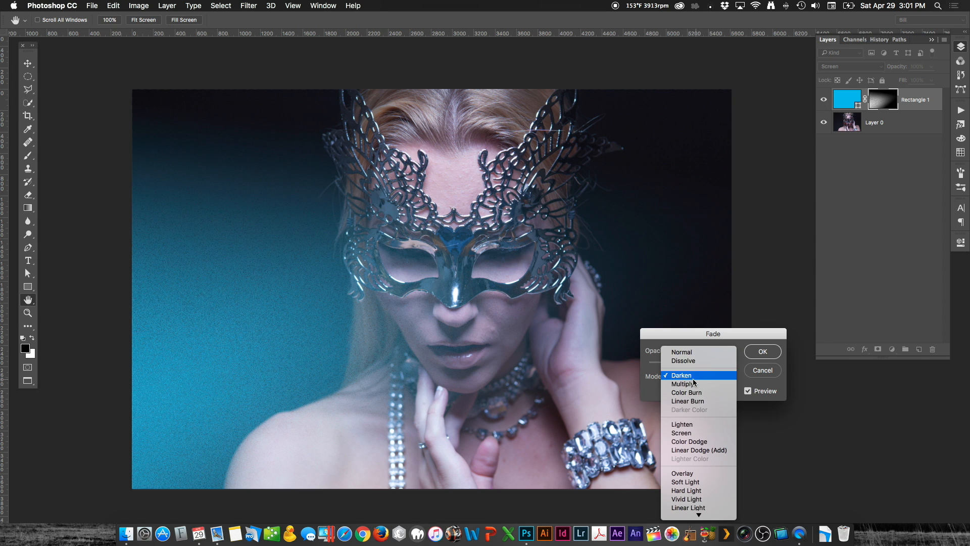
left_click(692, 424)
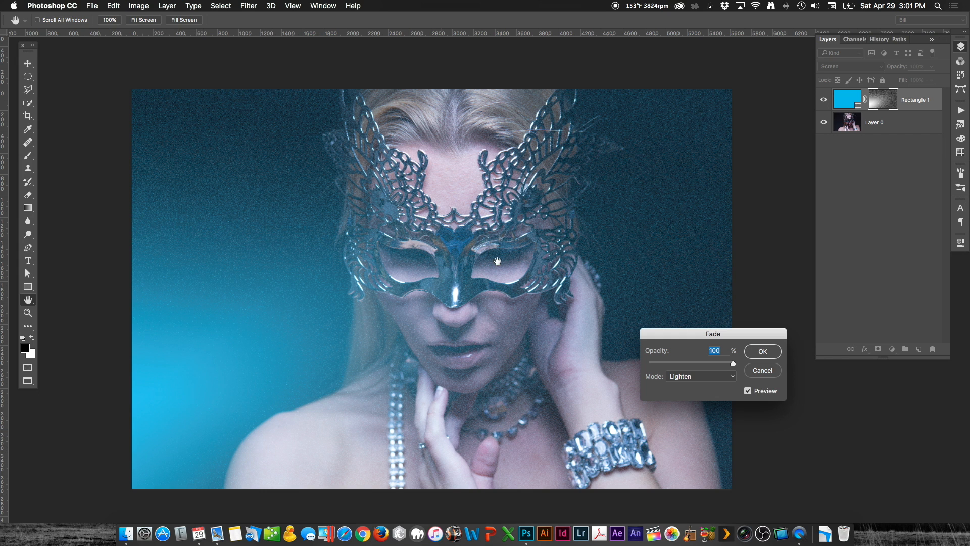
left_click(680, 376)
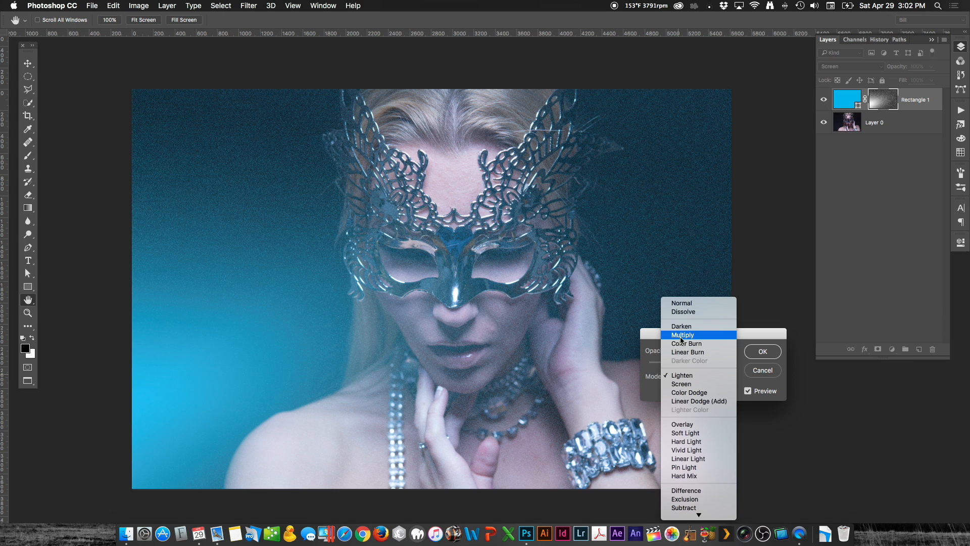
left_click(682, 334)
left_click(695, 376)
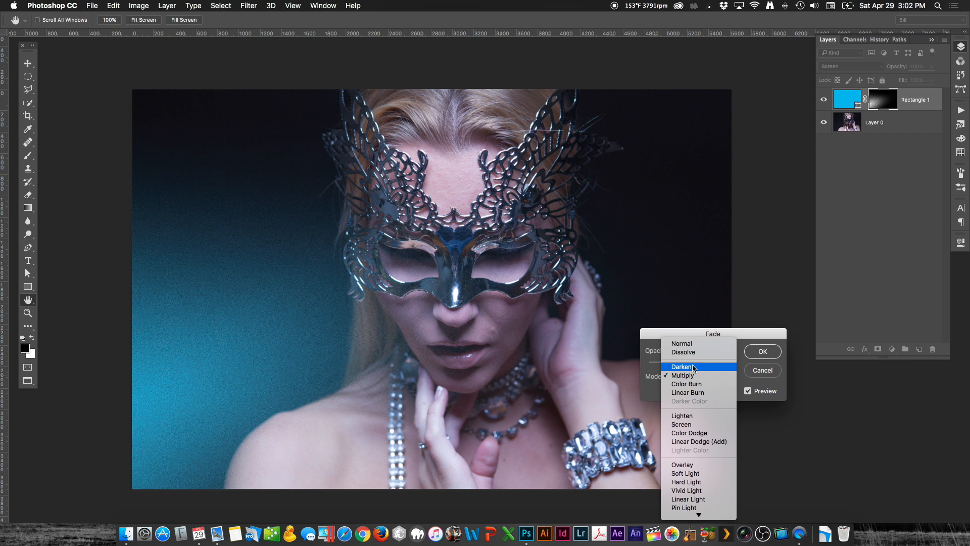
left_click(695, 367)
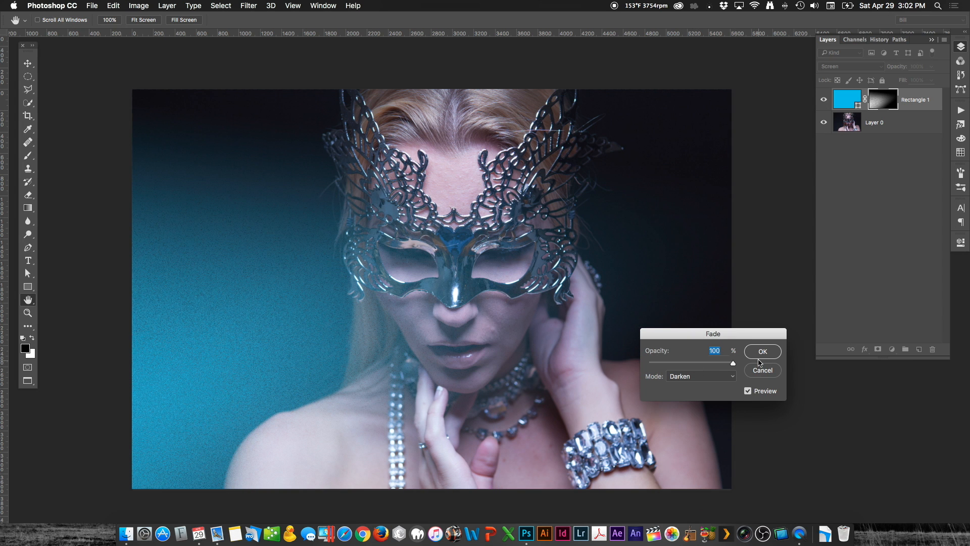
left_click(763, 352)
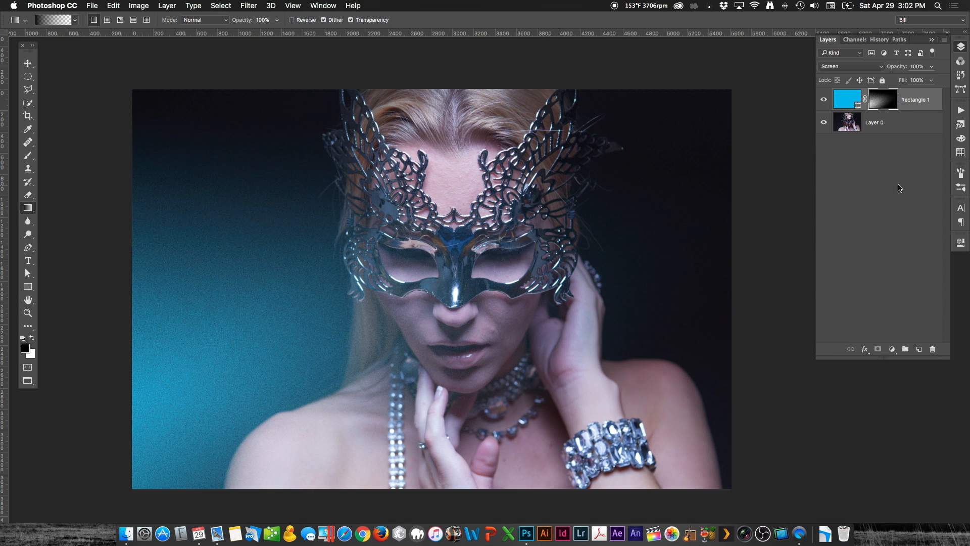
Step: Delete the blue rectangle layer together with its mask, leaving only the portrait layer
key("Delete")
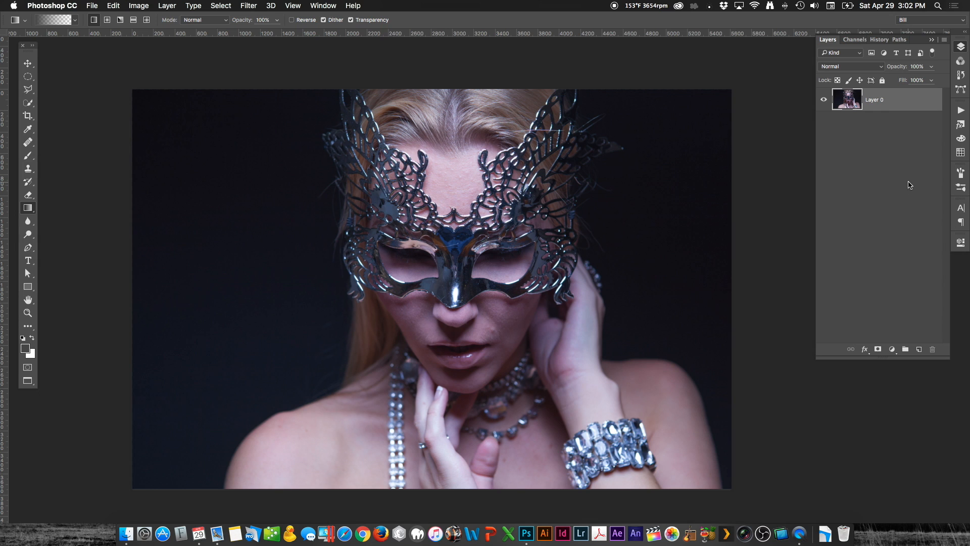